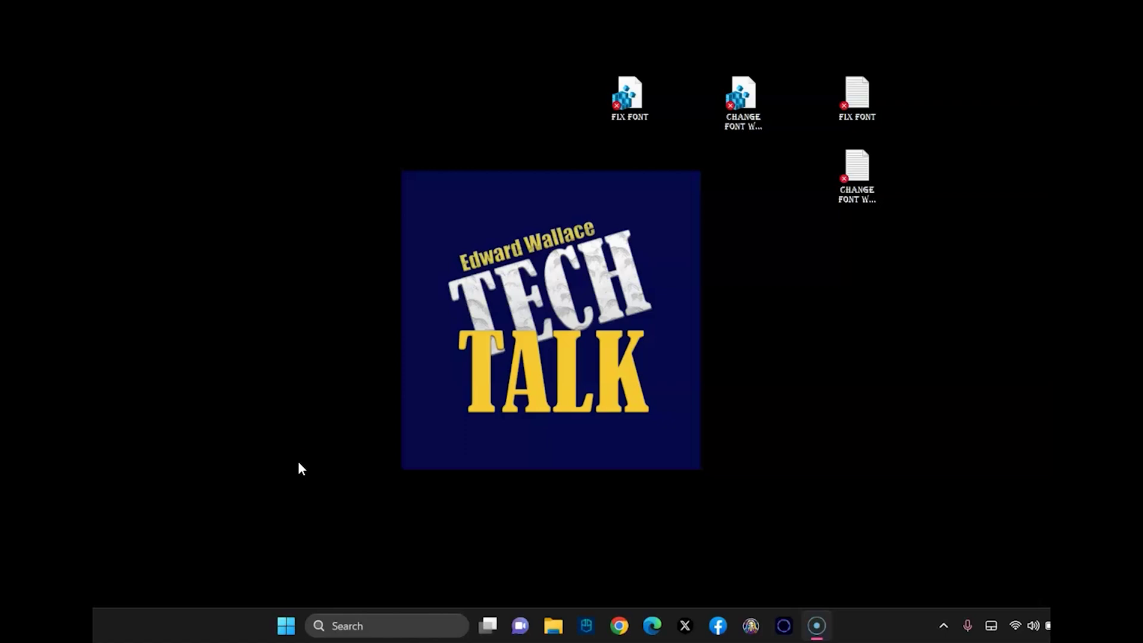
Select the FIX FONT file on the desktop, then clear the selection
click(652, 116)
click(643, 221)
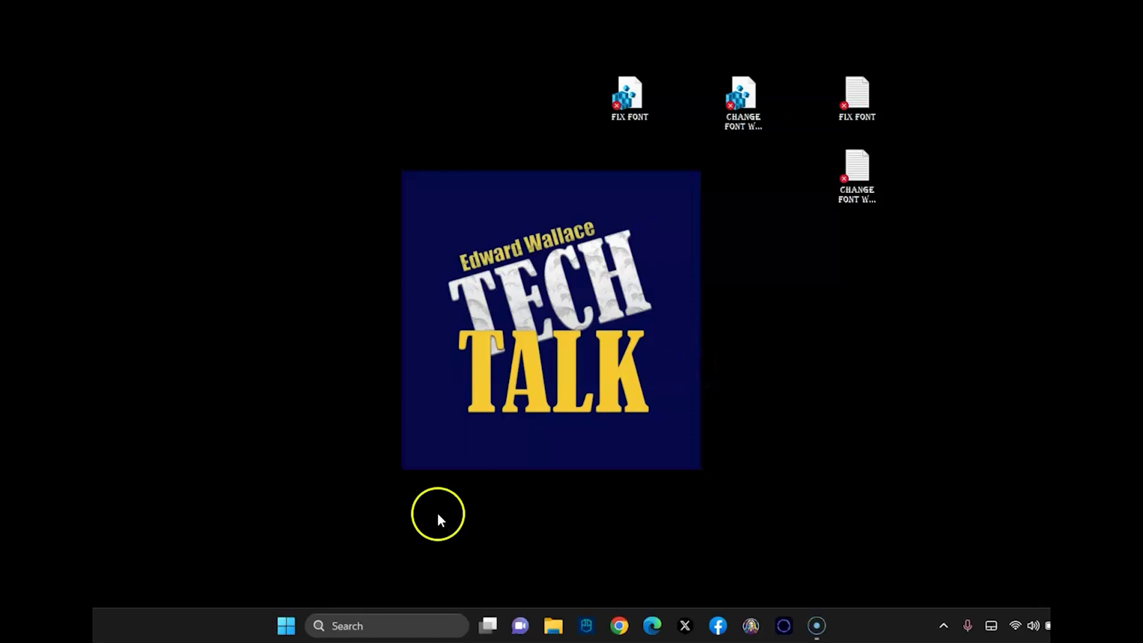
Search for 'font' and open the Fonts control panel
right_click(285, 629)
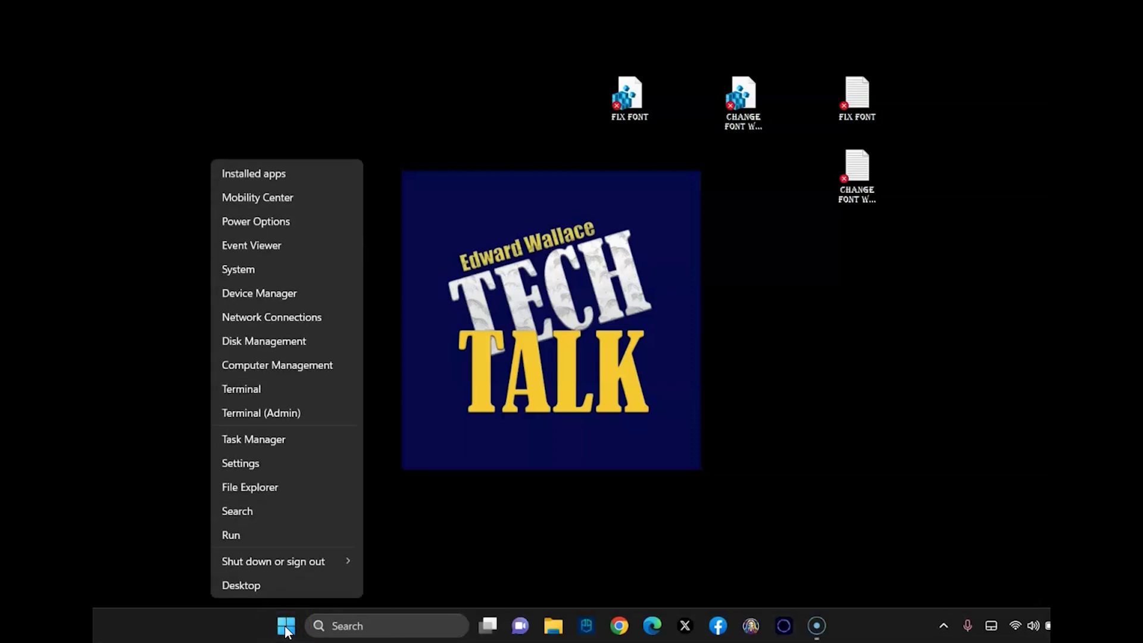
click(348, 628)
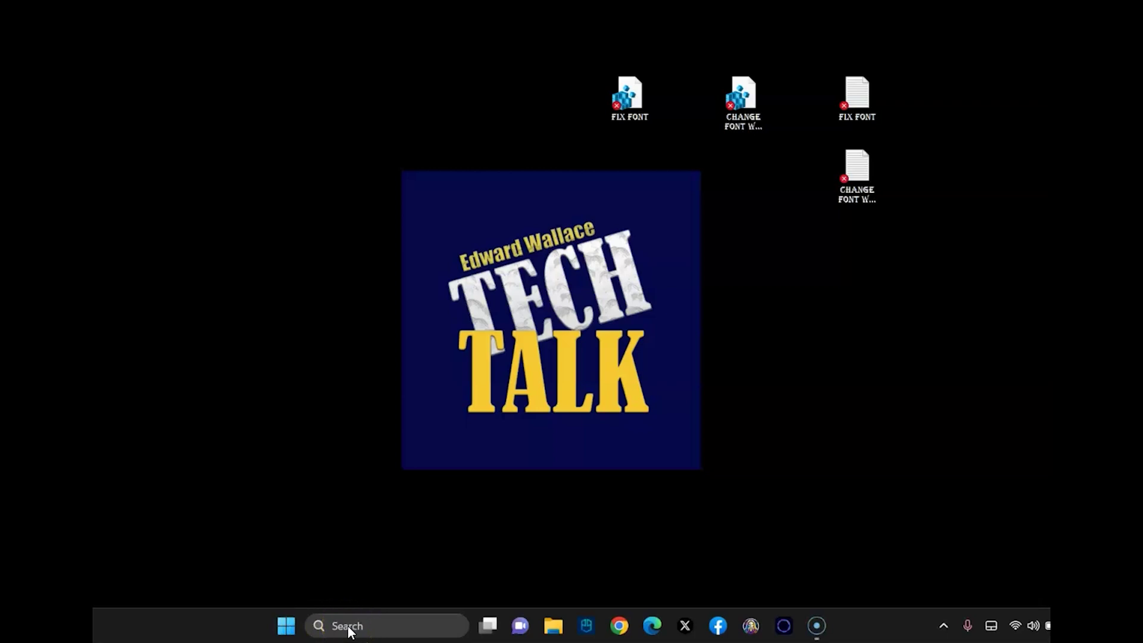
text(font)
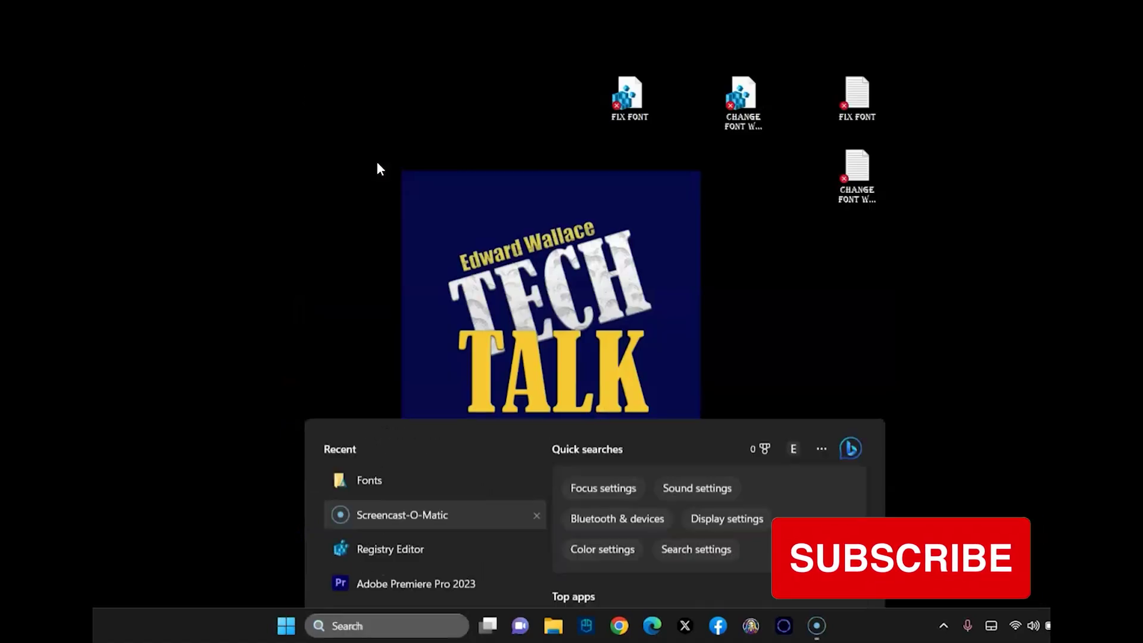
click(377, 164)
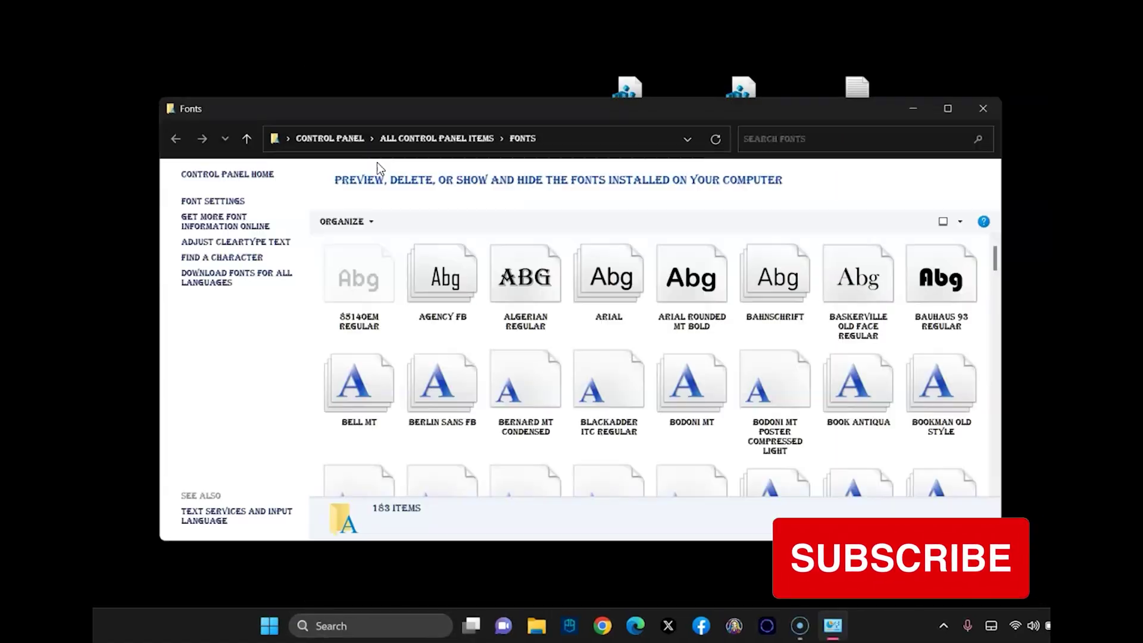
Restore the default font settings in Font settings and close the window
click(209, 202)
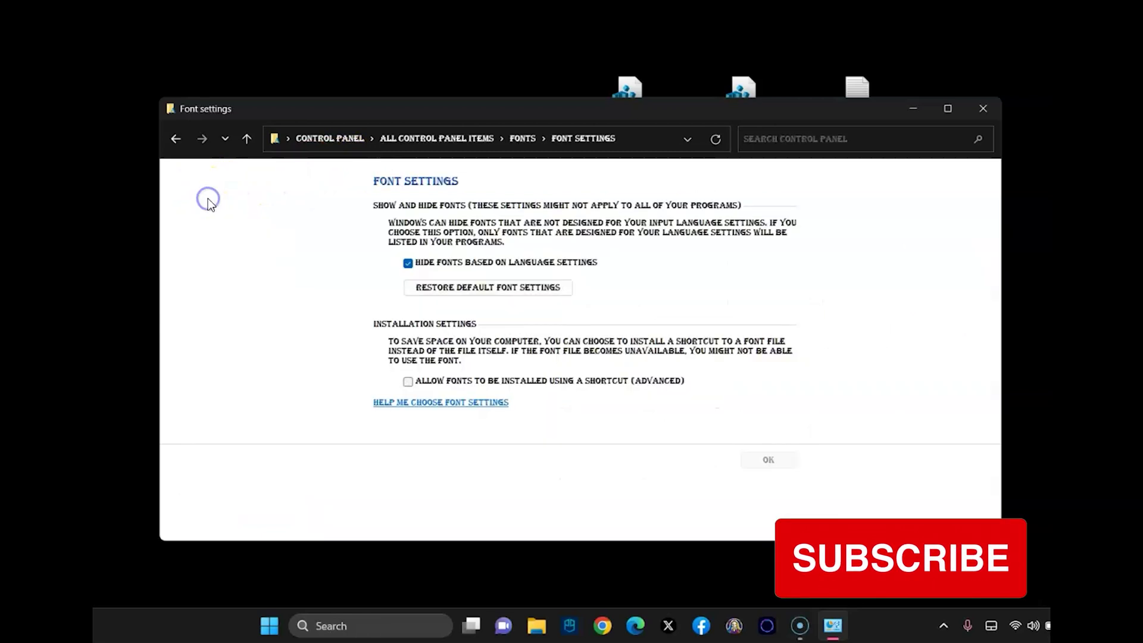
click(430, 290)
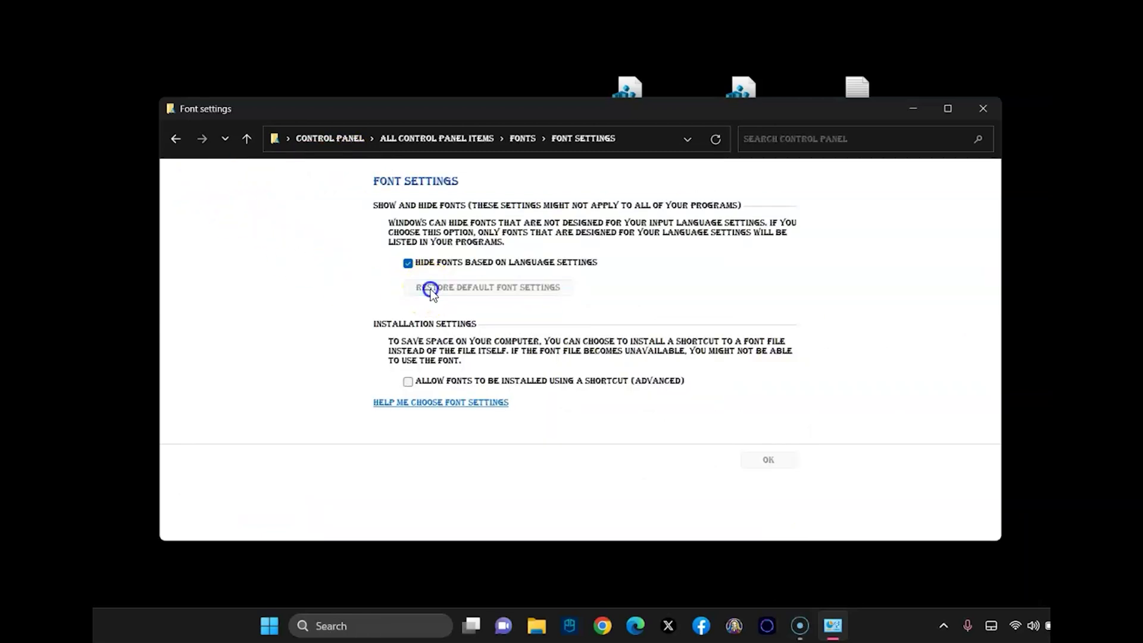
click(982, 109)
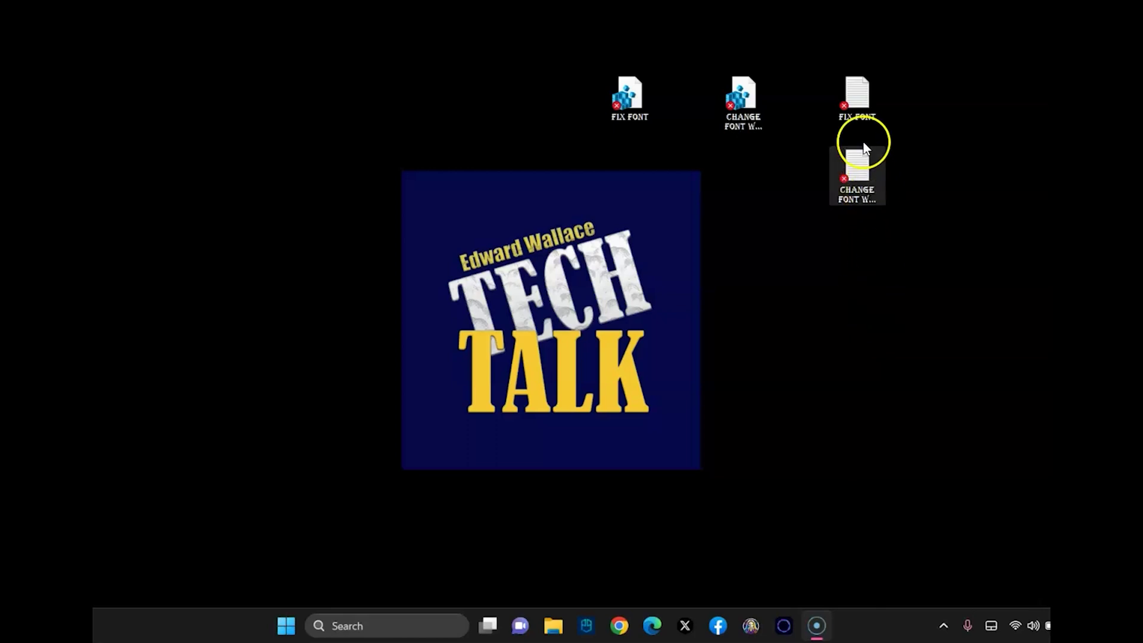
Select and deselect the FIX FONT file, then dismiss the desktop shortcut menu
click(862, 97)
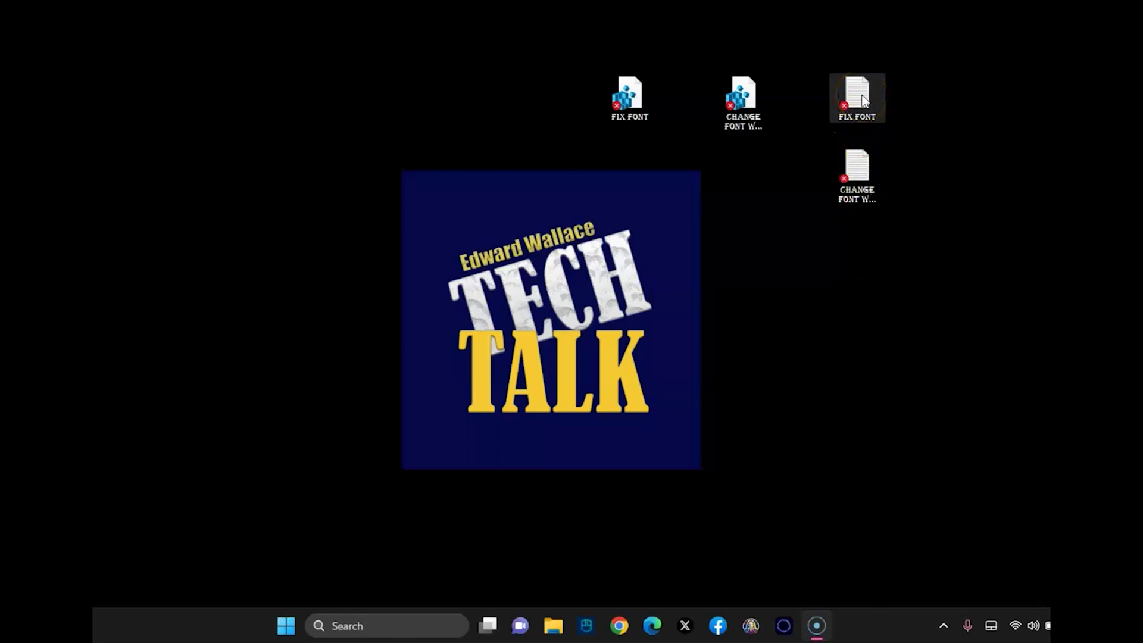
click(457, 273)
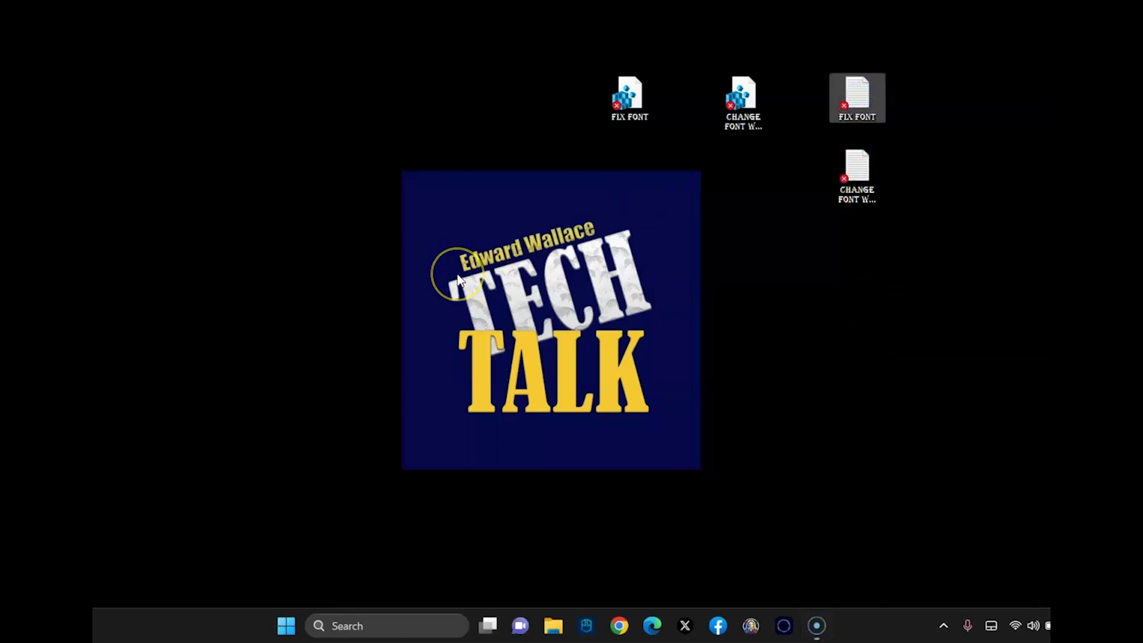
click(442, 279)
click(339, 283)
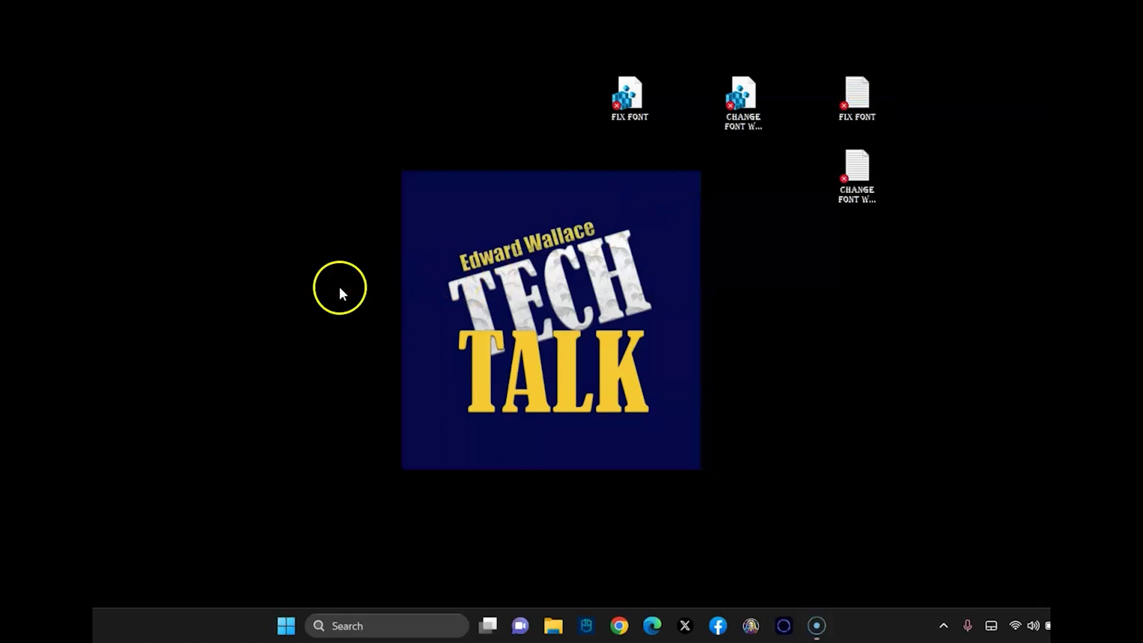
right_click(341, 291)
mouse_move(424, 383)
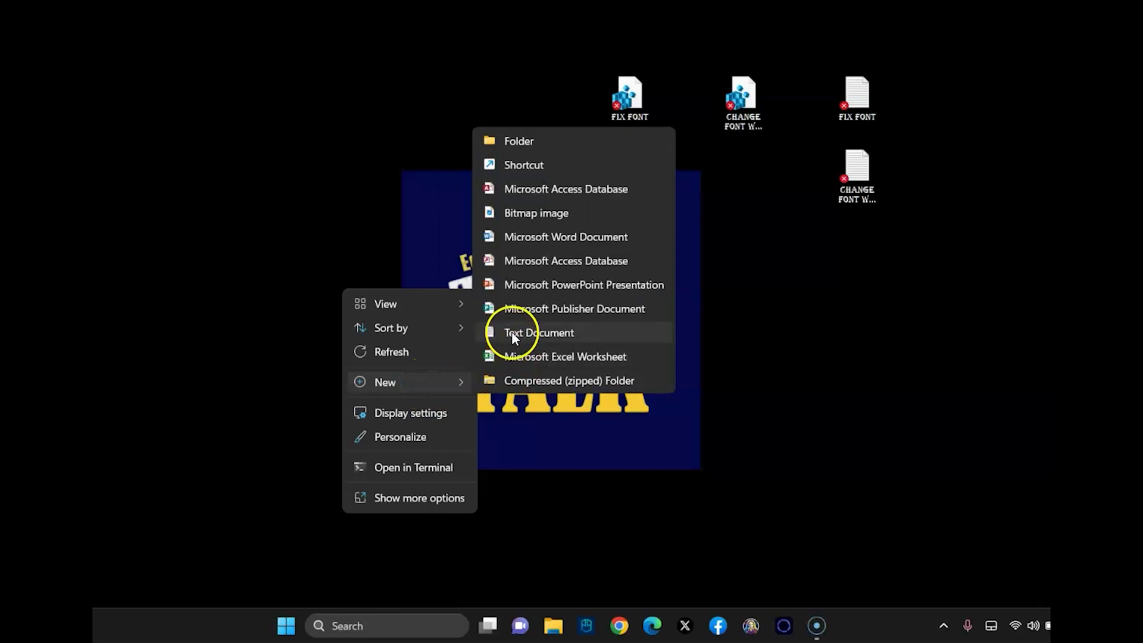
click(855, 95)
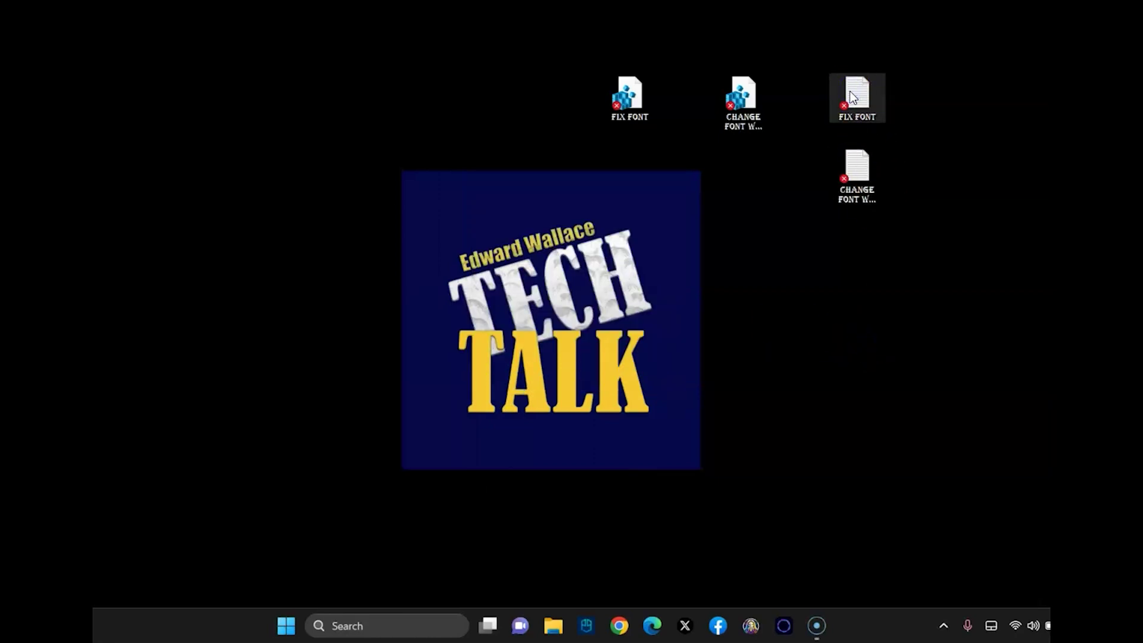
Open FIX FONT in Notepad, review its Segoe UI registry script, and begin Save As
double_click(852, 96)
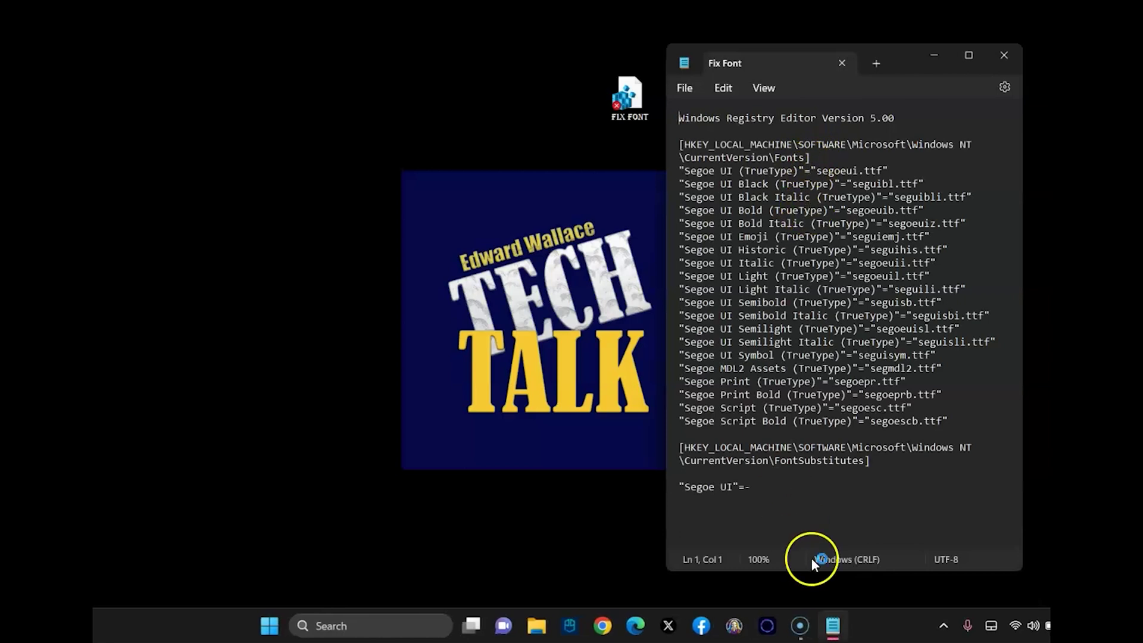
right_click(805, 504)
click(780, 500)
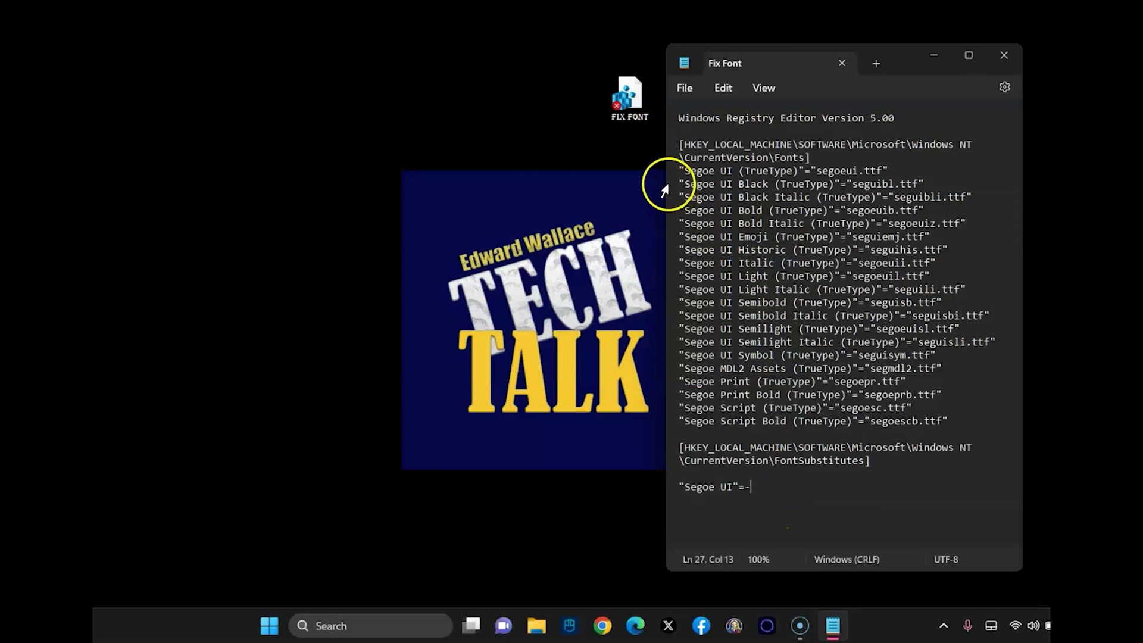
click(679, 118)
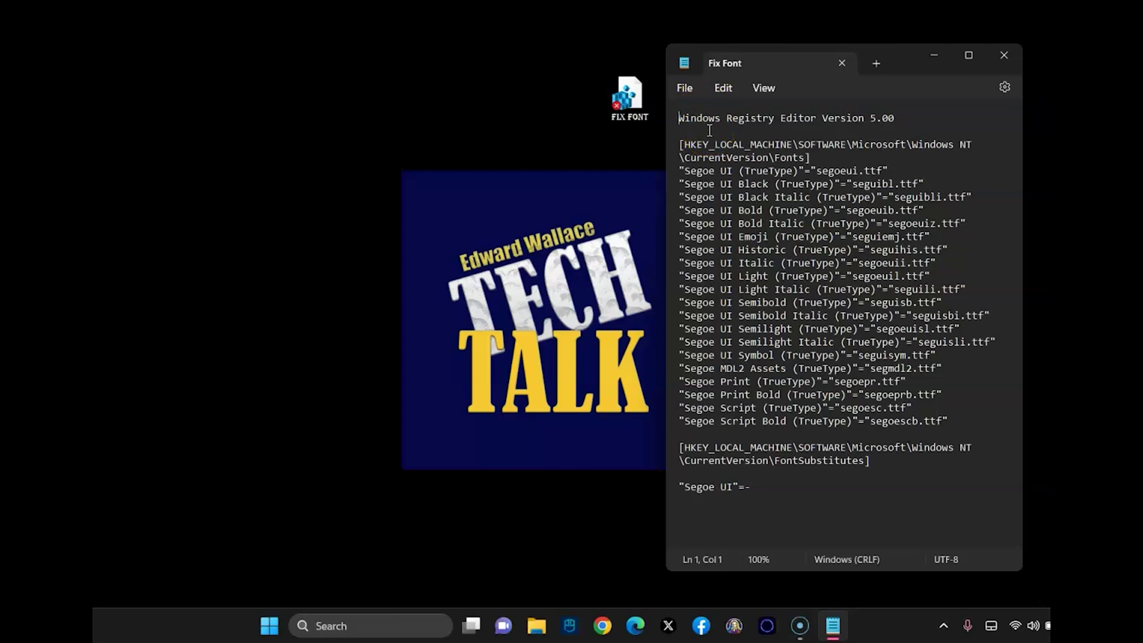
click(683, 89)
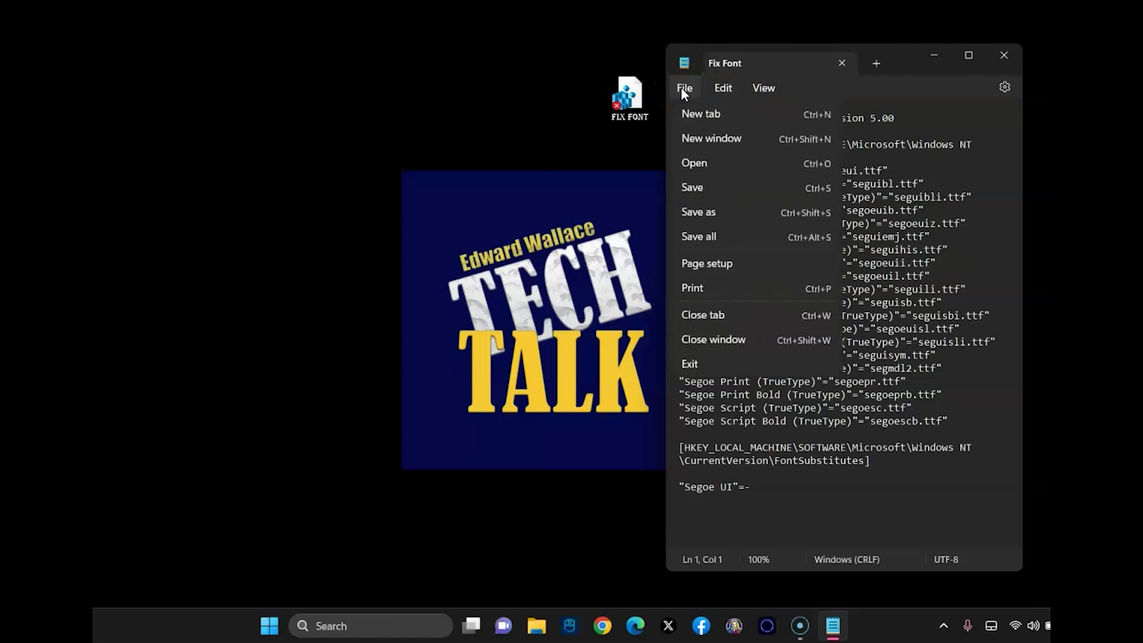
click(697, 212)
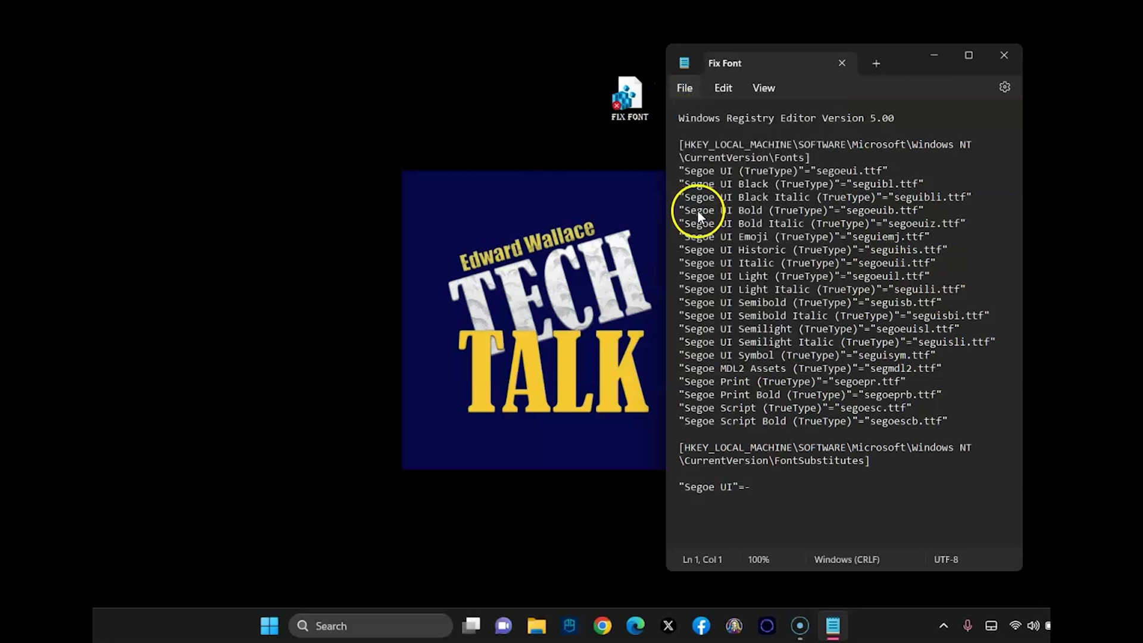
Append .reg to the file name, decline replacing FIX FONT.REG, and cancel the save
click(700, 327)
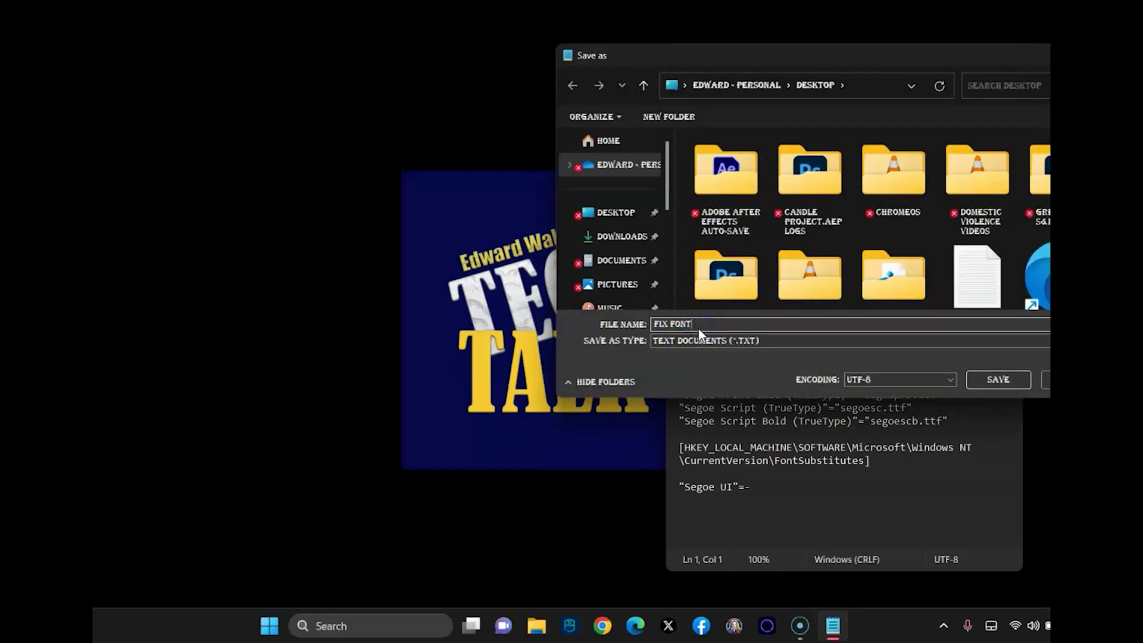
text(.reg)
click(999, 379)
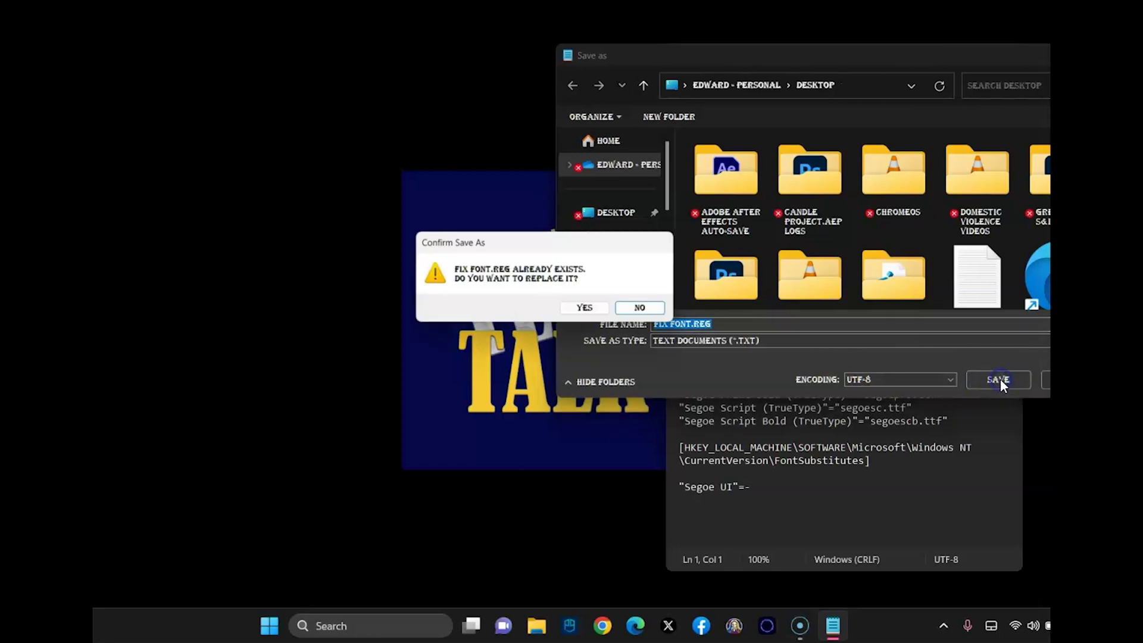
click(640, 308)
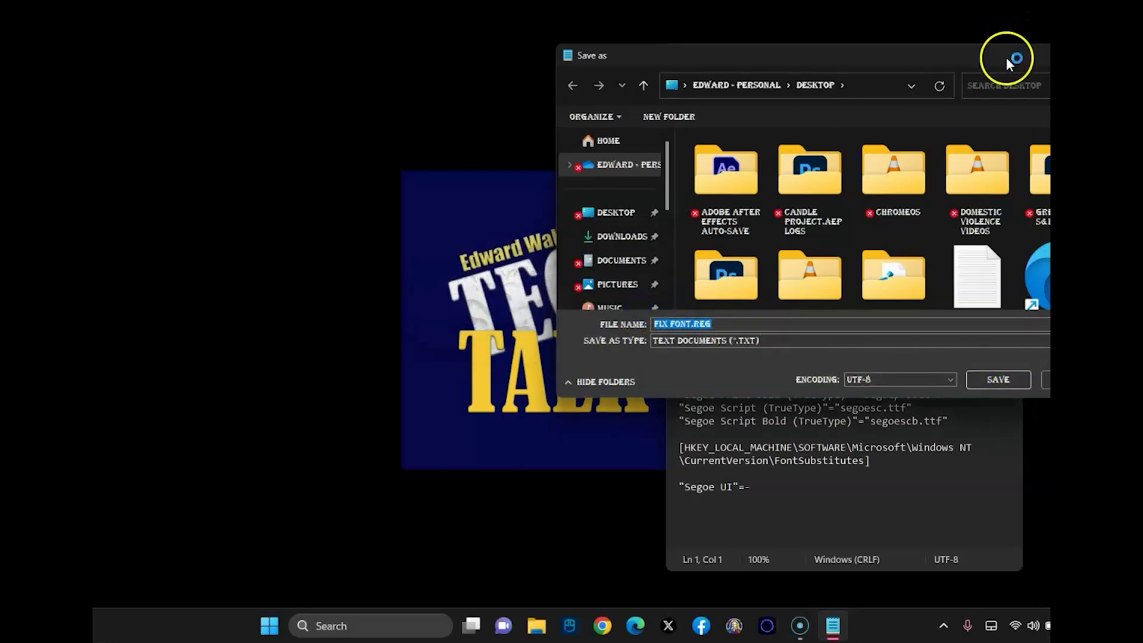
drag(1007, 51, 787, 105)
click(794, 89)
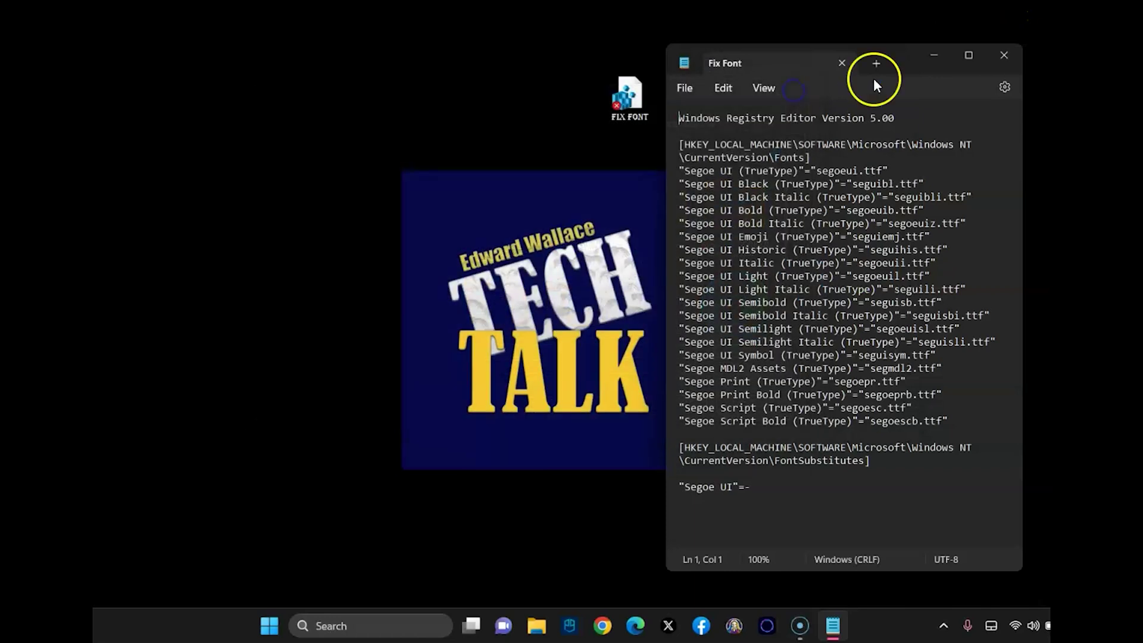
Close Notepad and merge FIX FONT.reg into the registry, confirming the warning and success message
click(1004, 54)
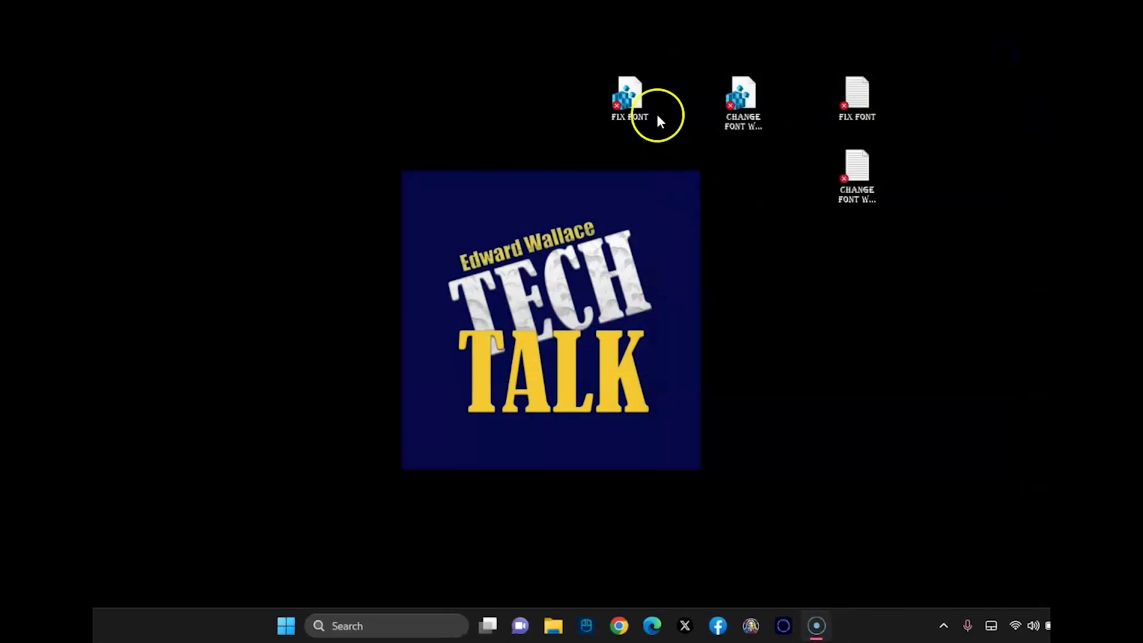
drag(631, 93, 552, 97)
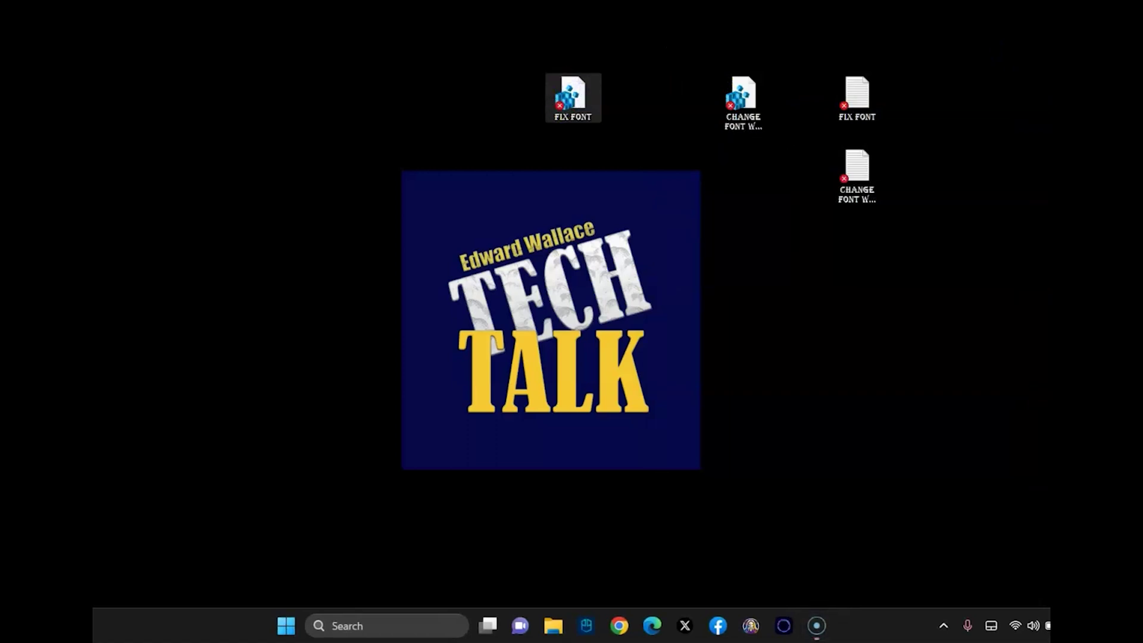
click(498, 430)
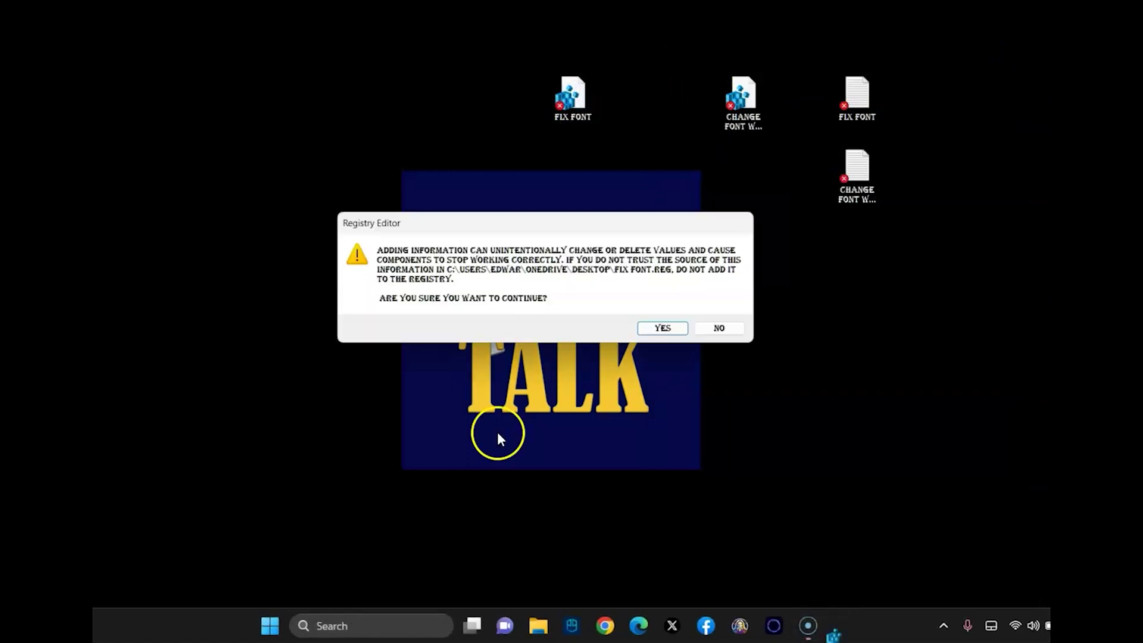
click(659, 327)
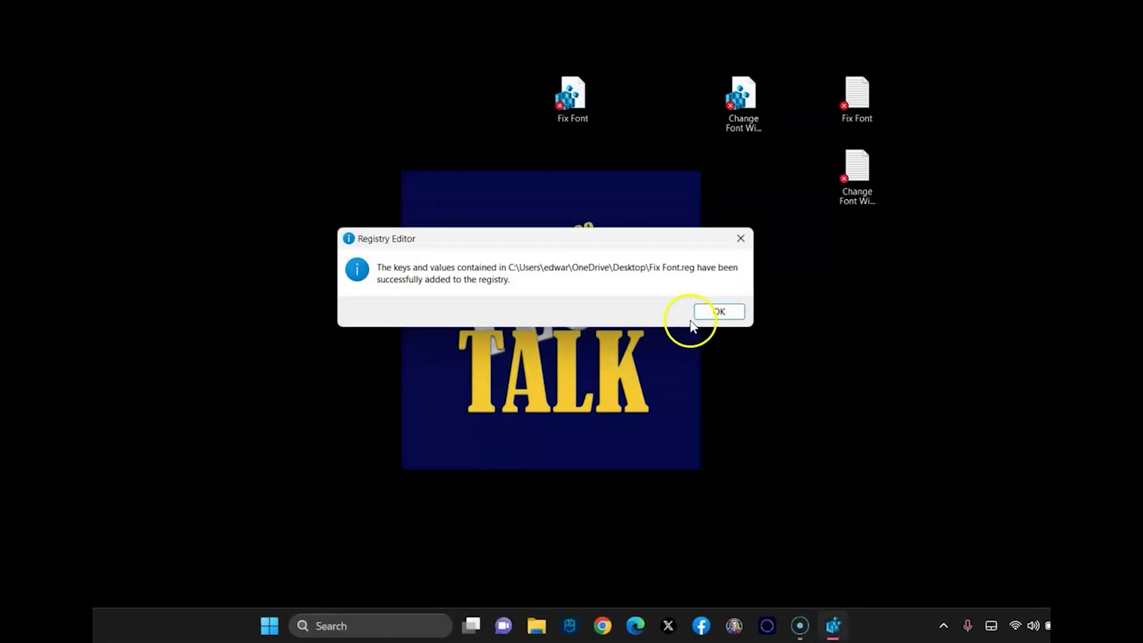
click(719, 311)
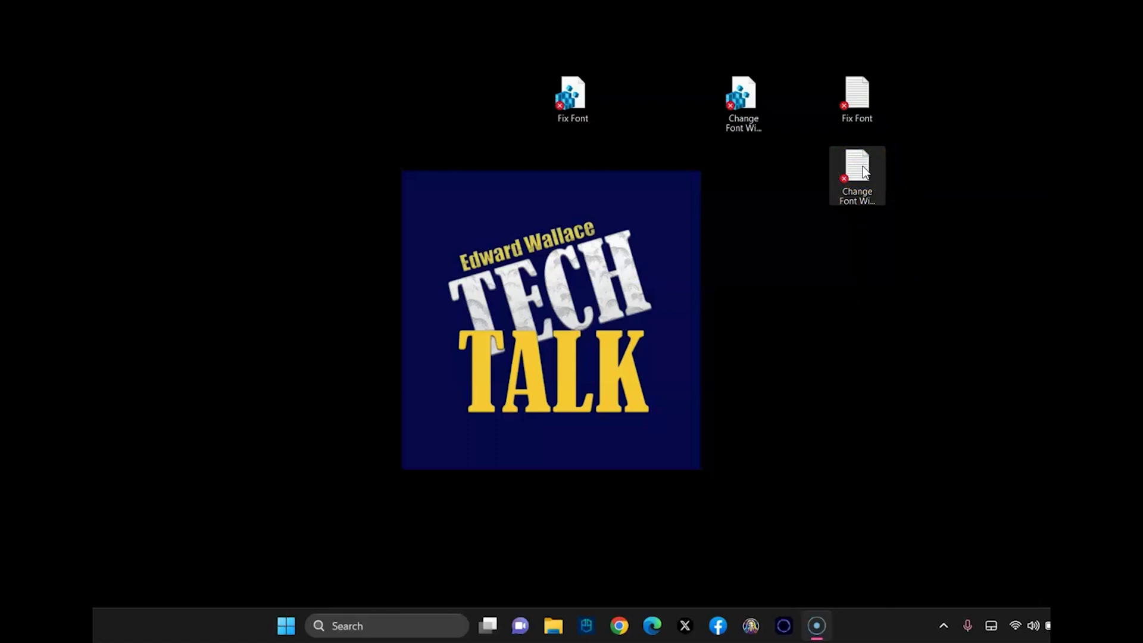
Open the desktop shortcut menu and dismiss it without creating anything
click(804, 304)
right_click(803, 306)
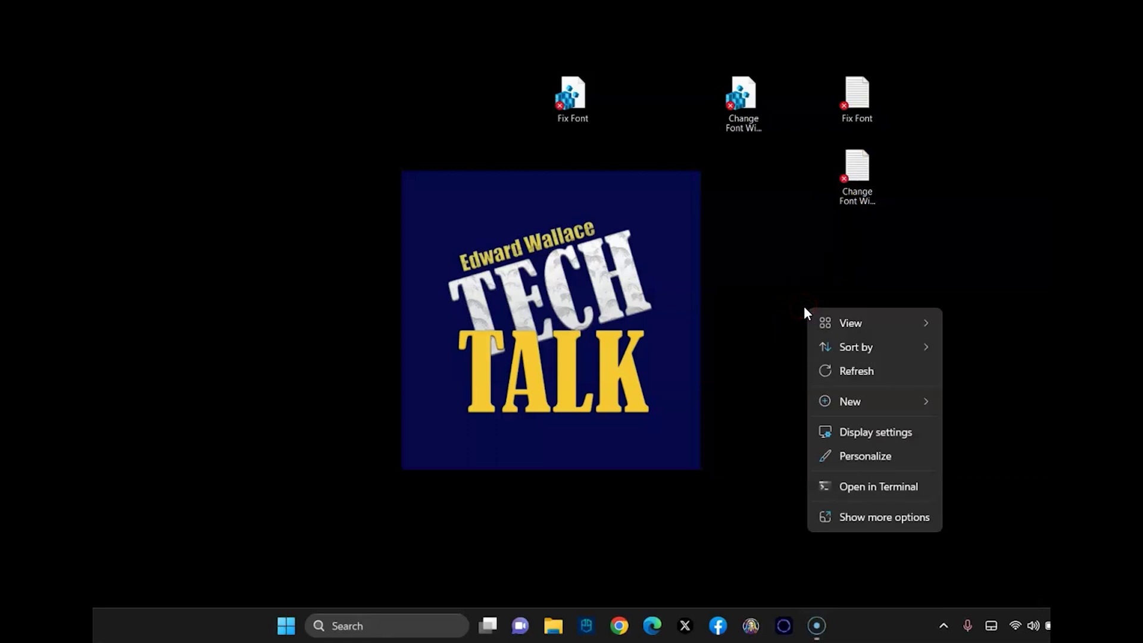
mouse_move(885, 409)
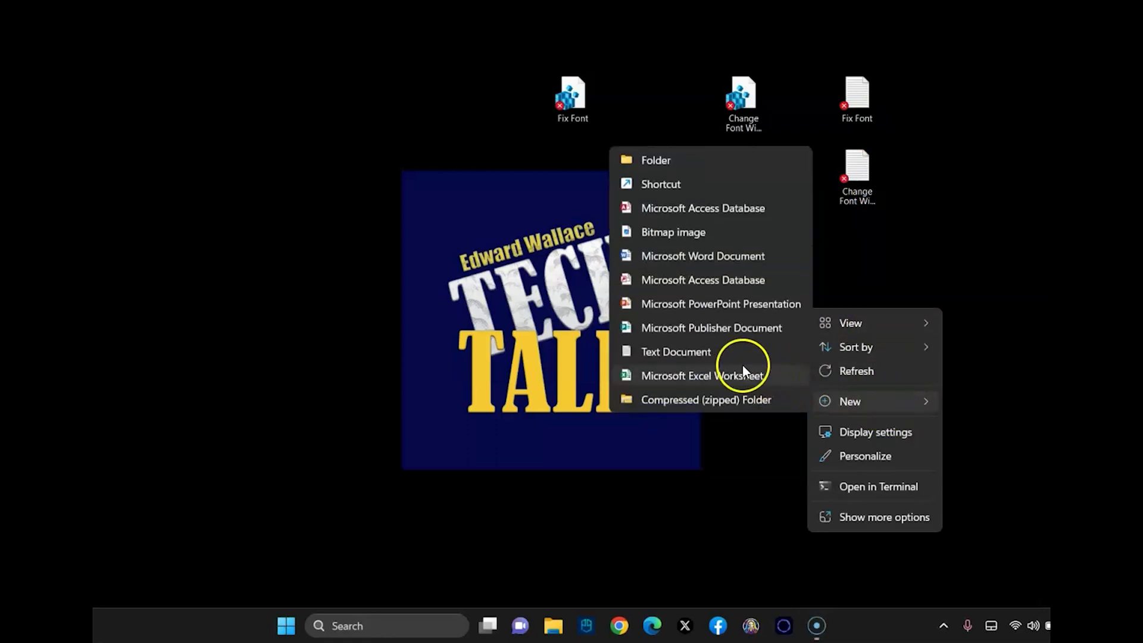
click(908, 291)
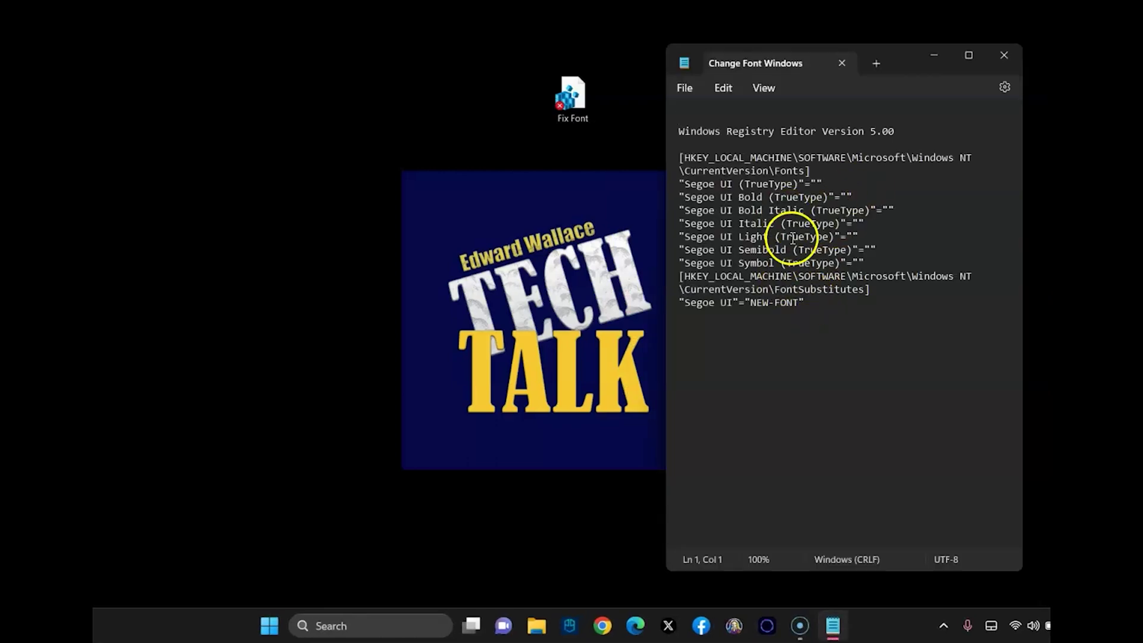
Delete the blank first line and the NEW-FONT placeholder, leaving the substitute value empty
click(682, 134)
key(BackSpace)
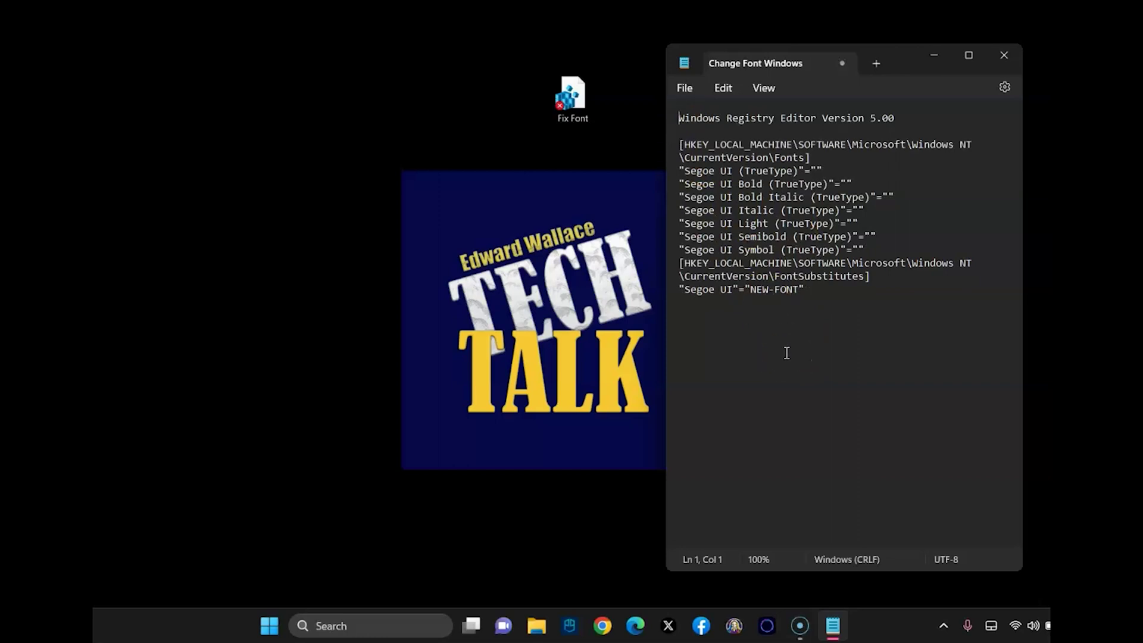
click(797, 289)
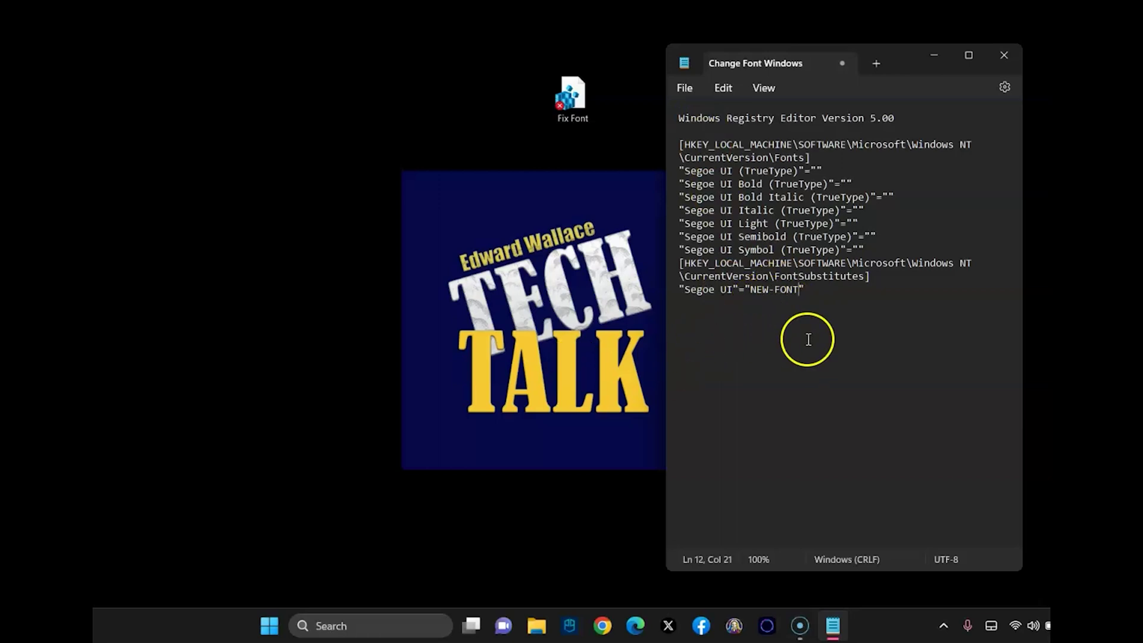
key(BackSpace)
key(BackSpace)
key(BackSpace)
key(BackSpace)
key(BackSpace)
key(BackSpace)
key(BackSpace)
key(BackSpace)
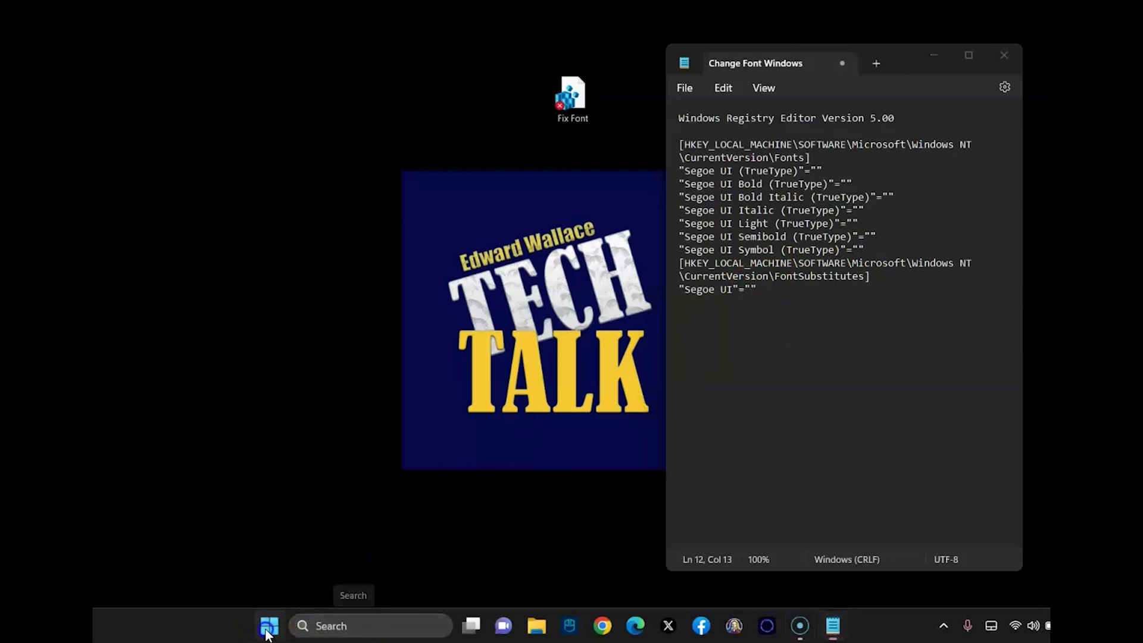
click(269, 626)
click(231, 500)
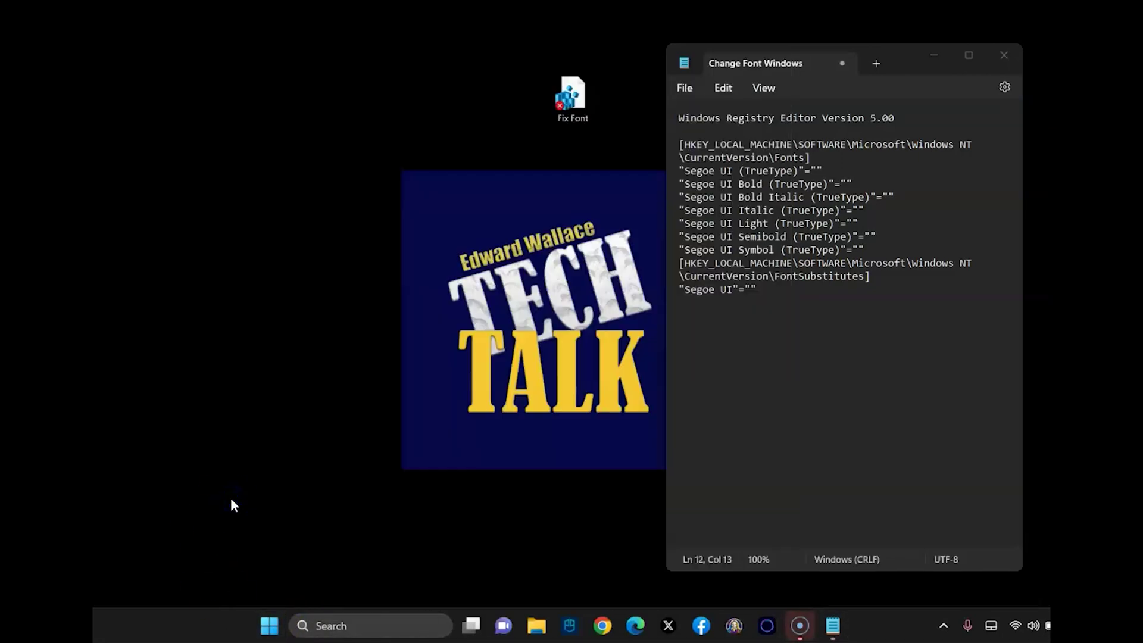
Go to Settings > Personalization > Fonts and scroll the font grid to Blackadder ITC
right_click(271, 629)
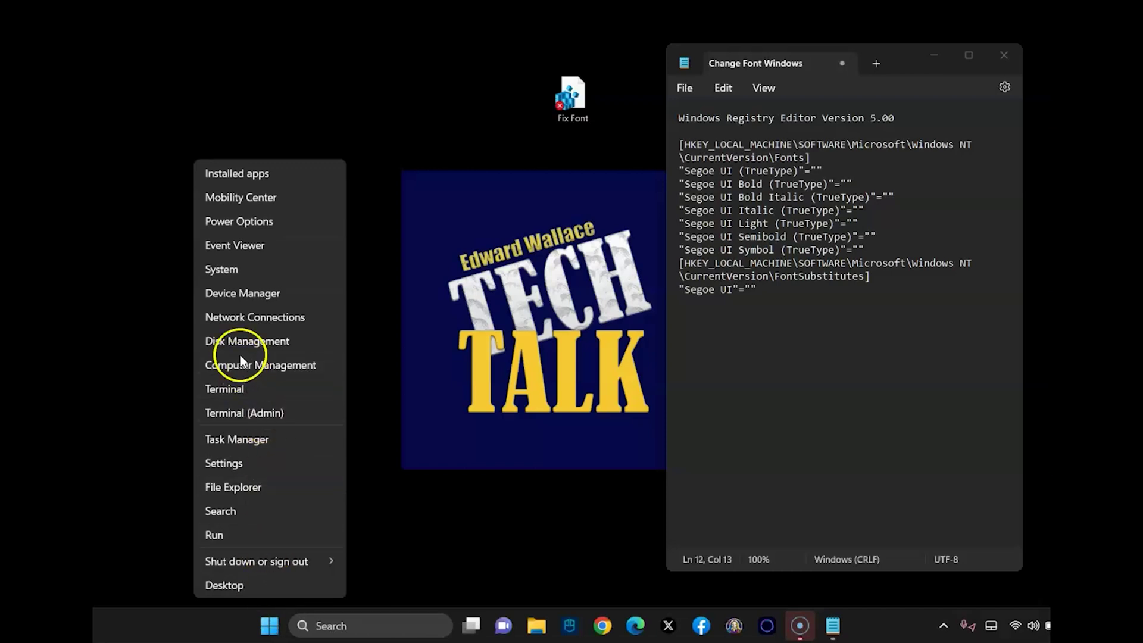
click(229, 266)
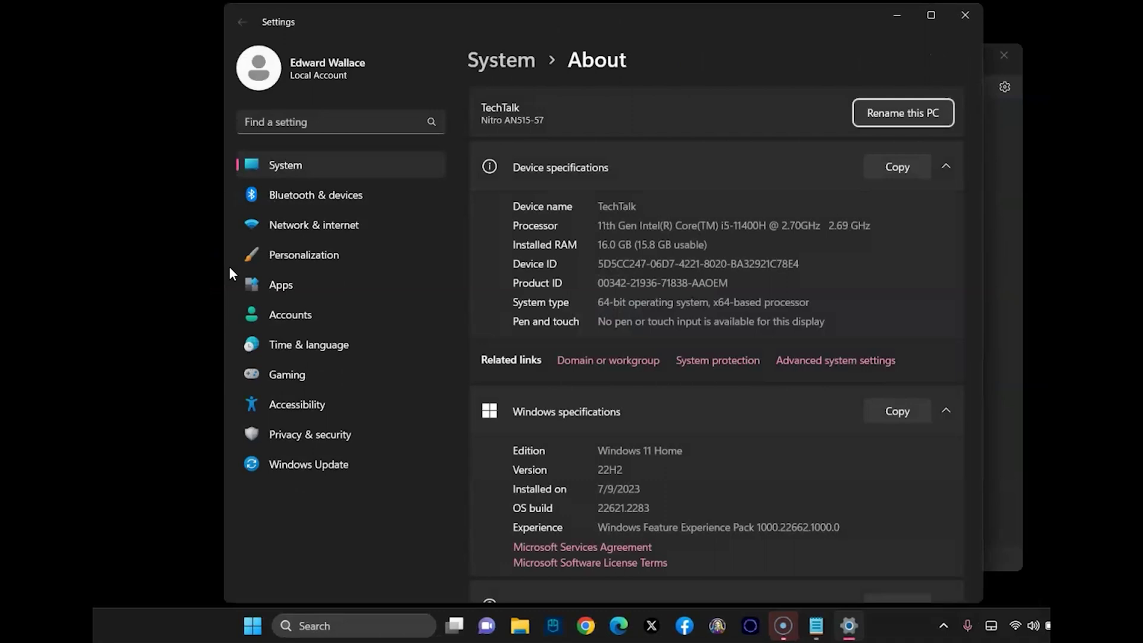
click(291, 256)
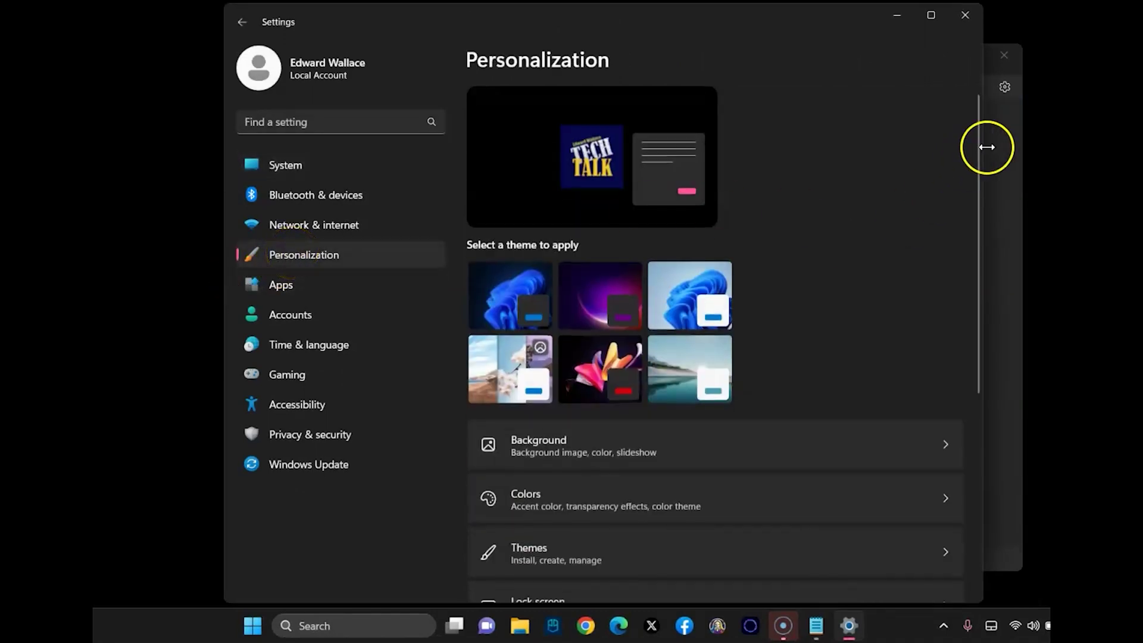
drag(978, 146, 971, 372)
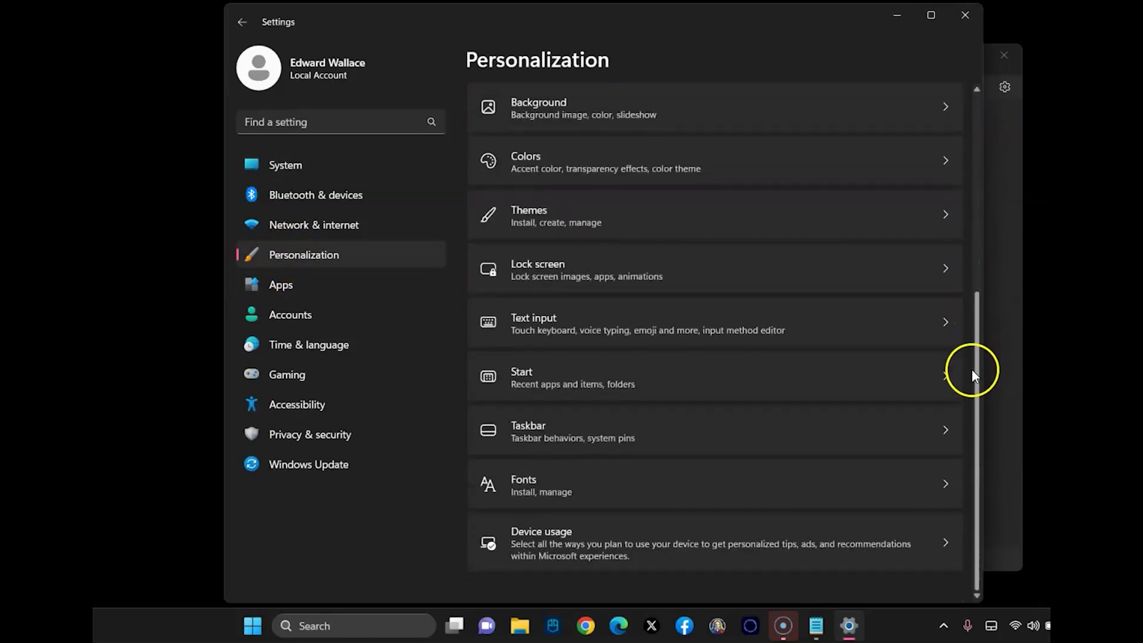
click(551, 493)
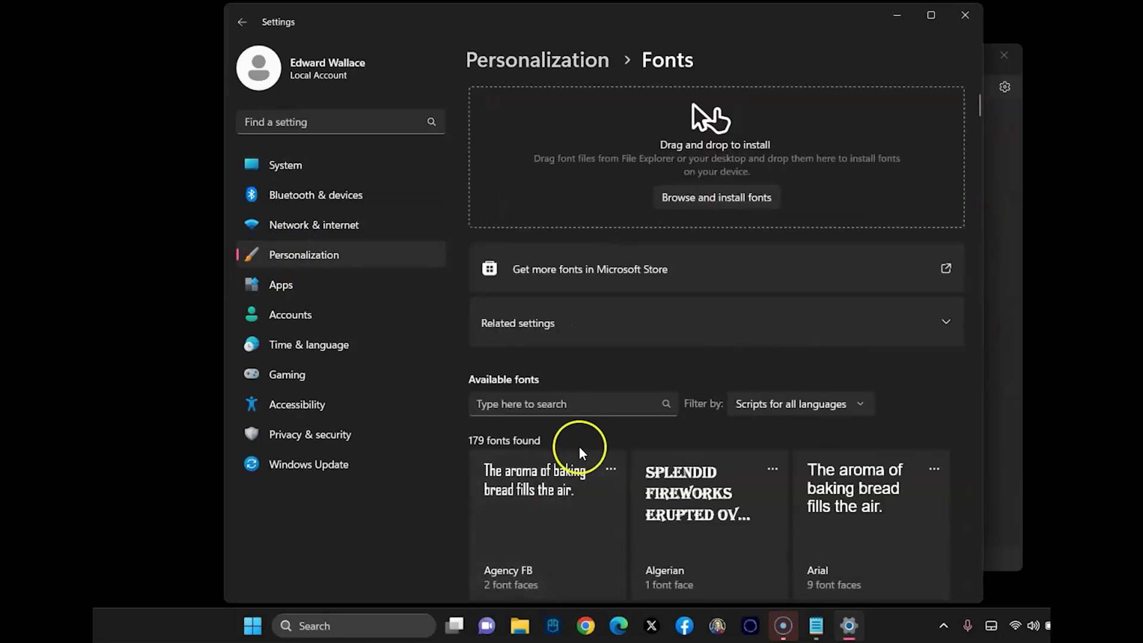
drag(978, 106, 978, 138)
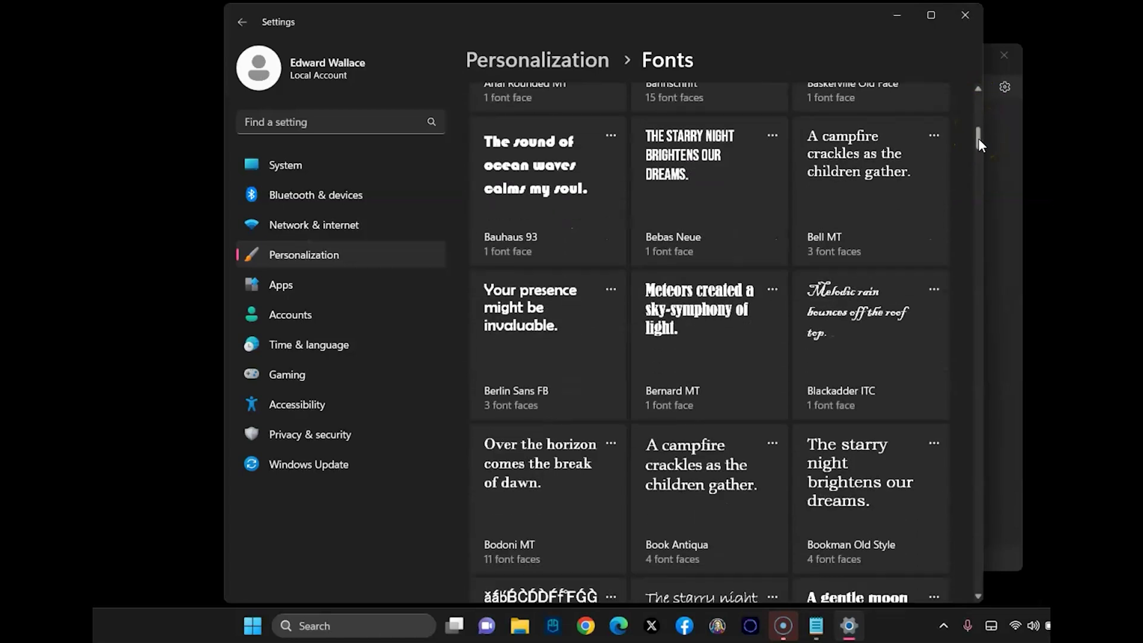
Open the Blackadder ITC font page and preview the text 'Test font techtalk'
click(848, 320)
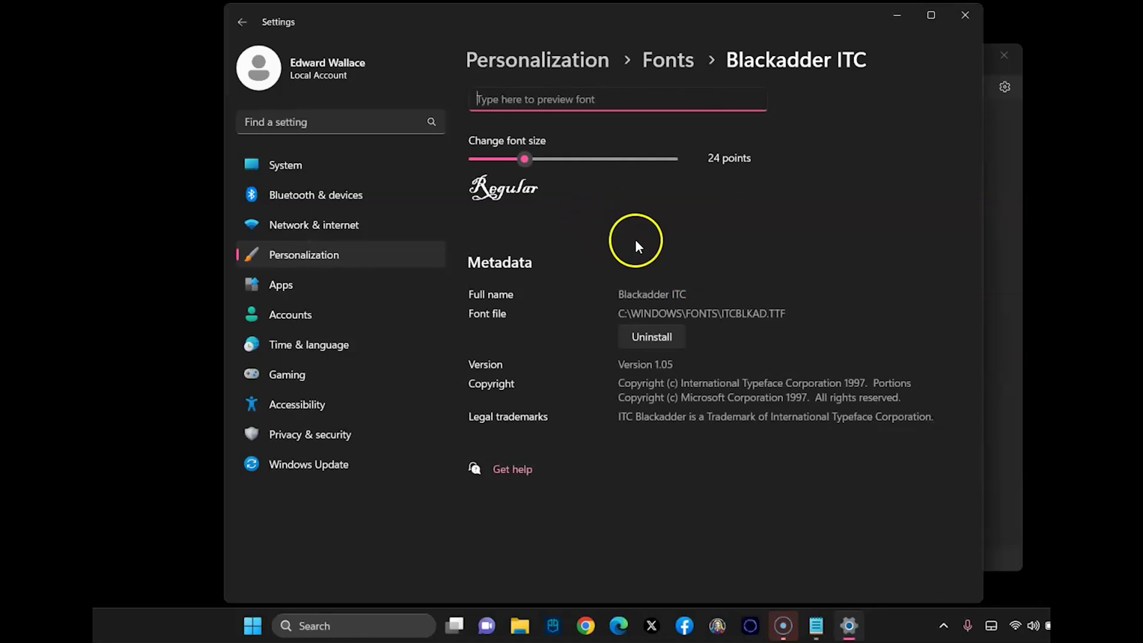
click(492, 102)
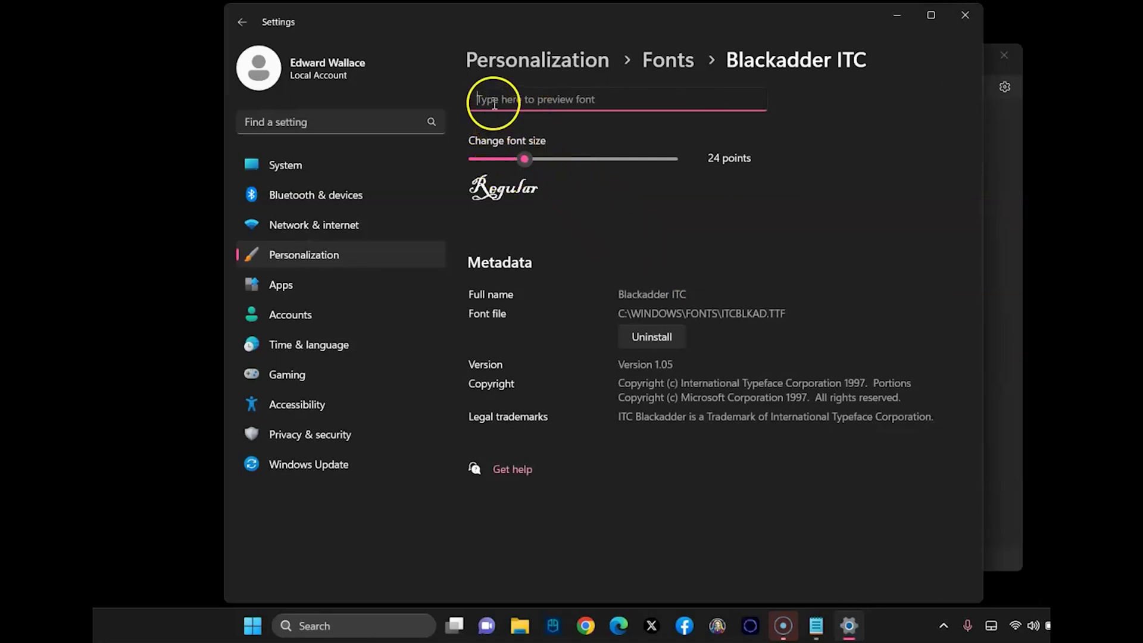
text(Theyk)
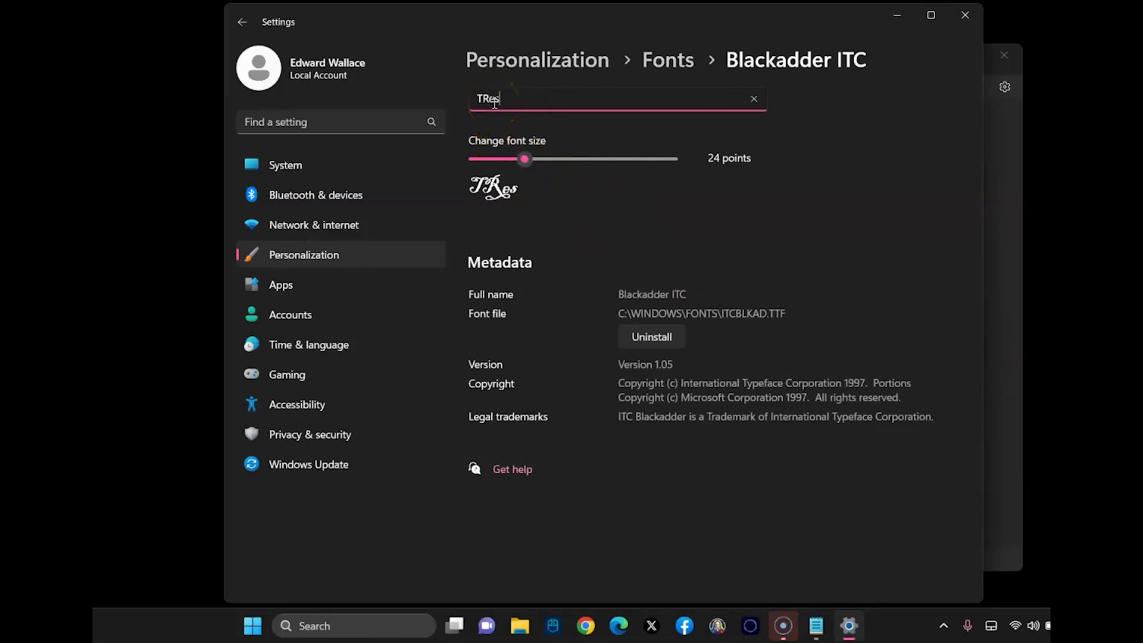
key(BackSpace)
key(BackSpace)
key(BackSpace)
key(BackSpace)
text(est font)
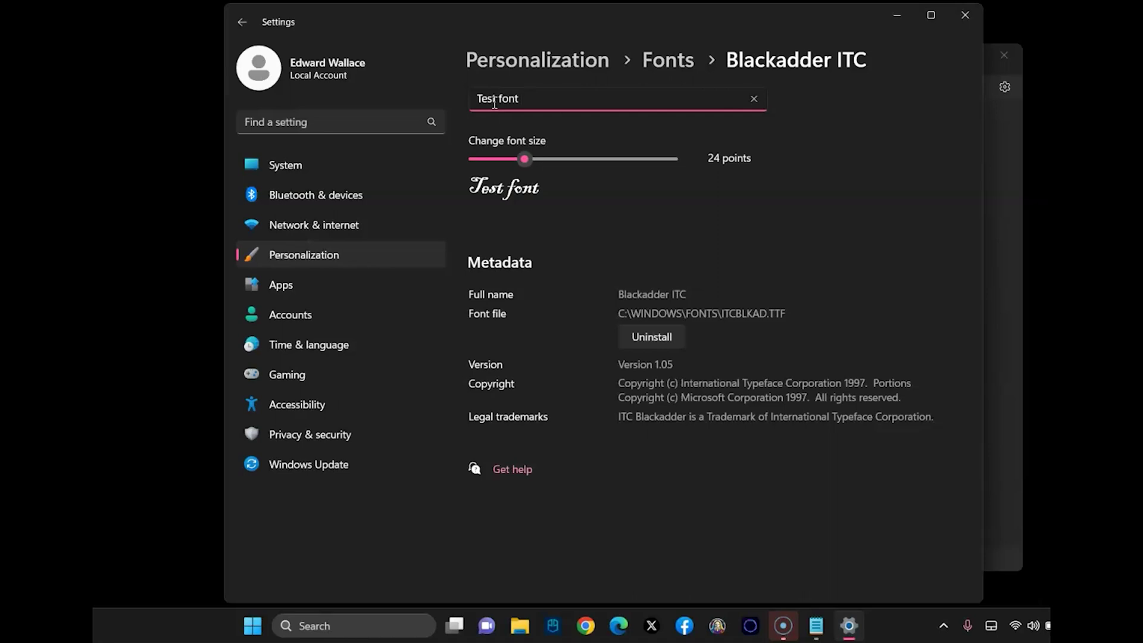
text( techtalk)
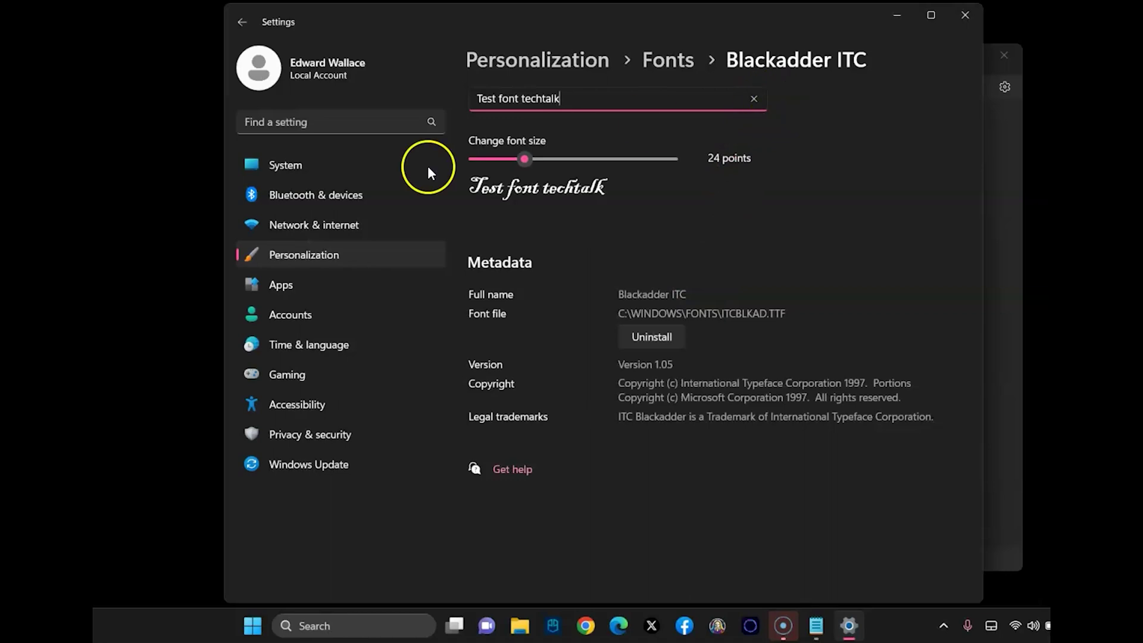
Type Blackadder ITC between the empty quotes of the Segoe UI substitute line
drag(693, 18, 332, 35)
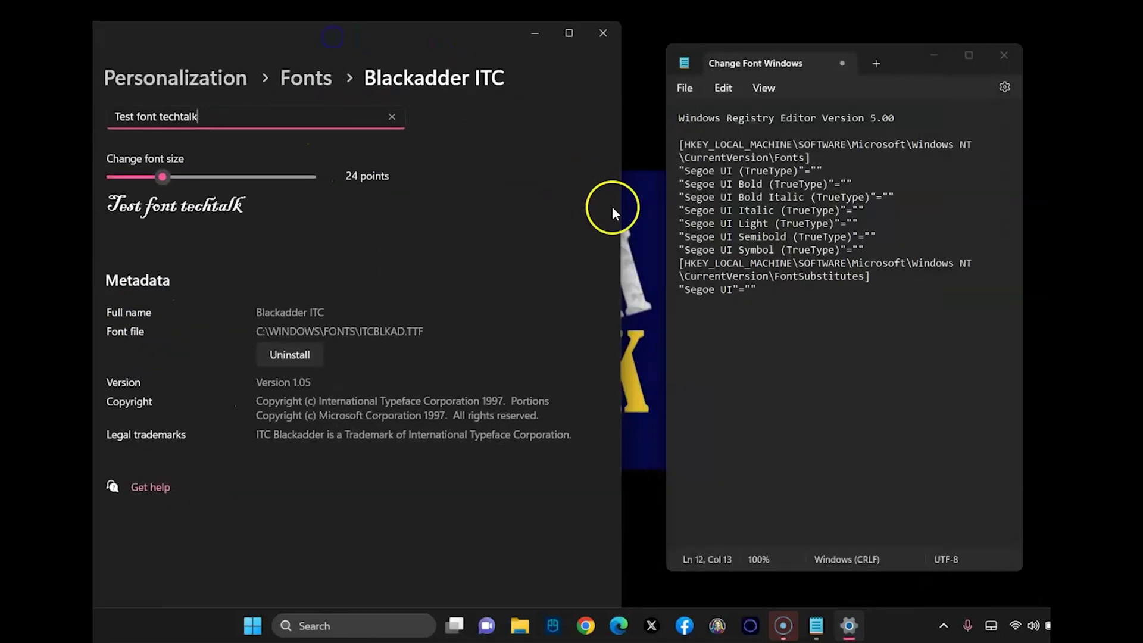
click(750, 289)
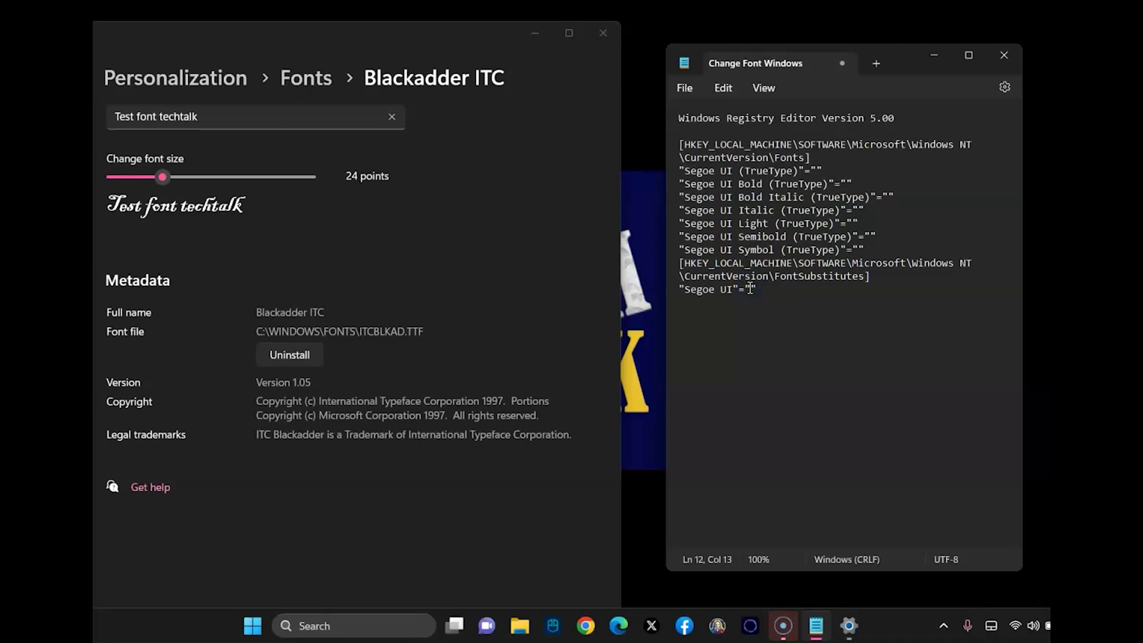
text(Black)
text(adder)
text( IT)
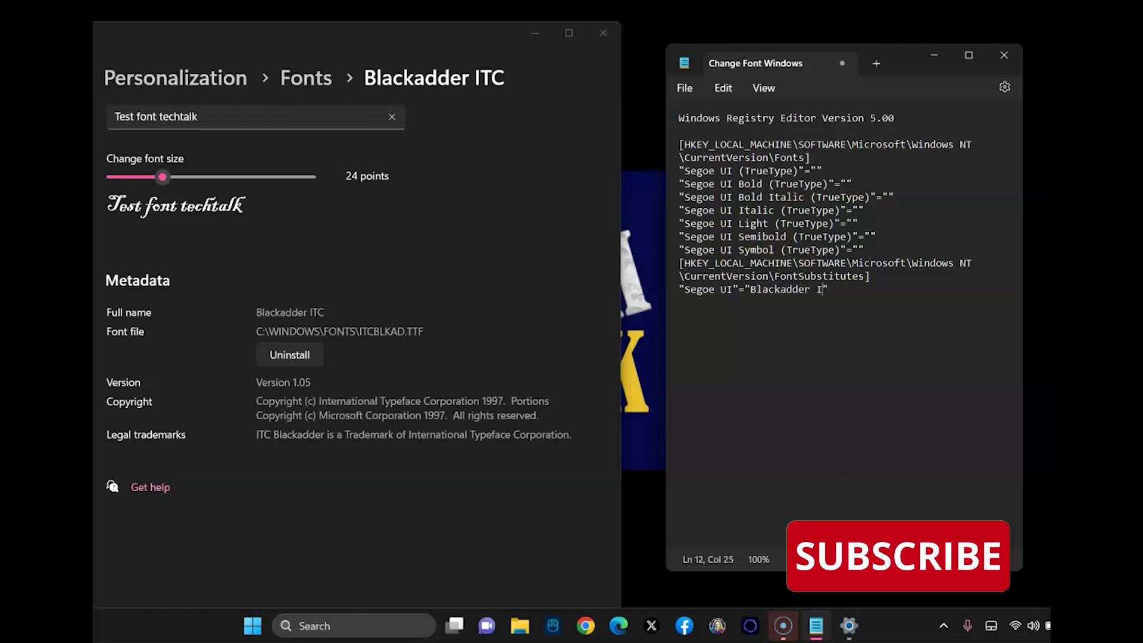
text(C)
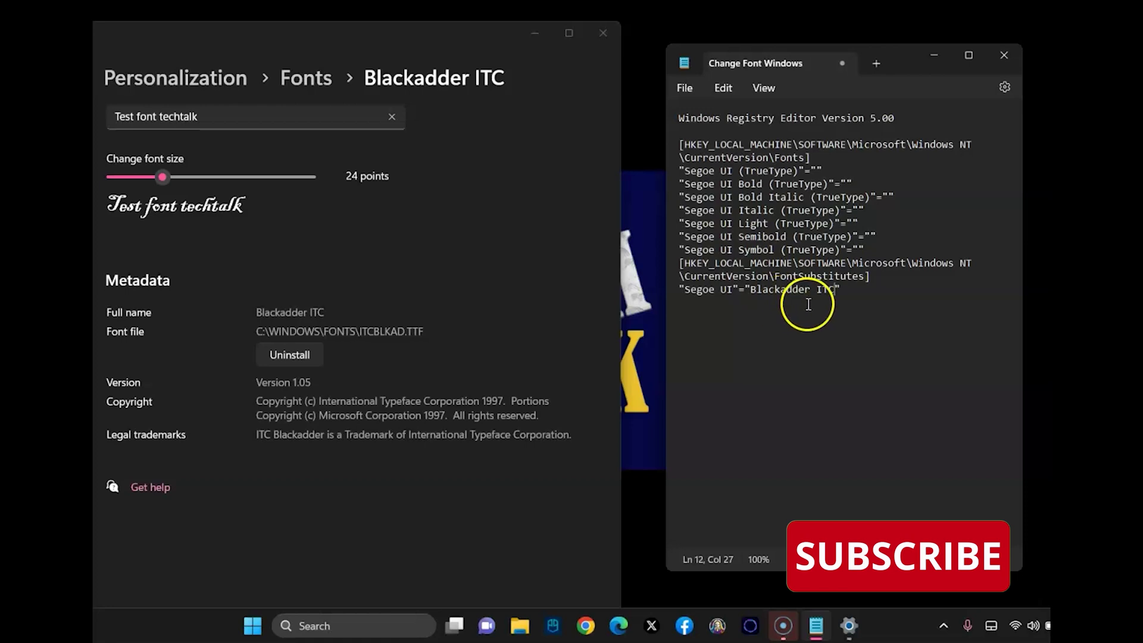
click(909, 332)
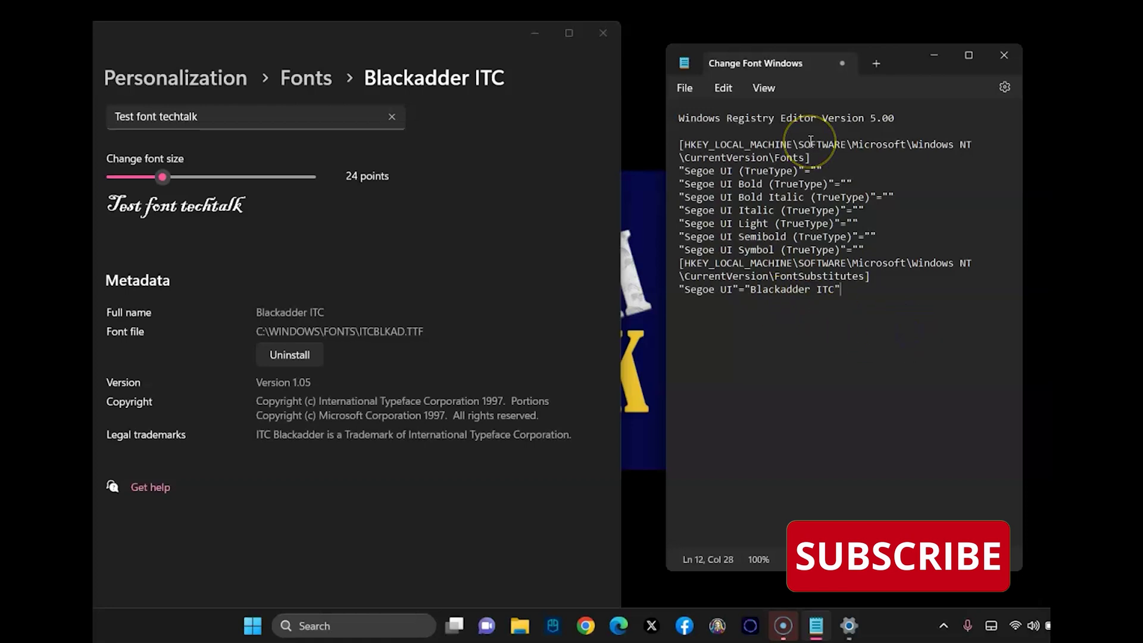
Save as Change Font Windows.reg on the Desktop, overwriting the old file, and close Settings
click(714, 94)
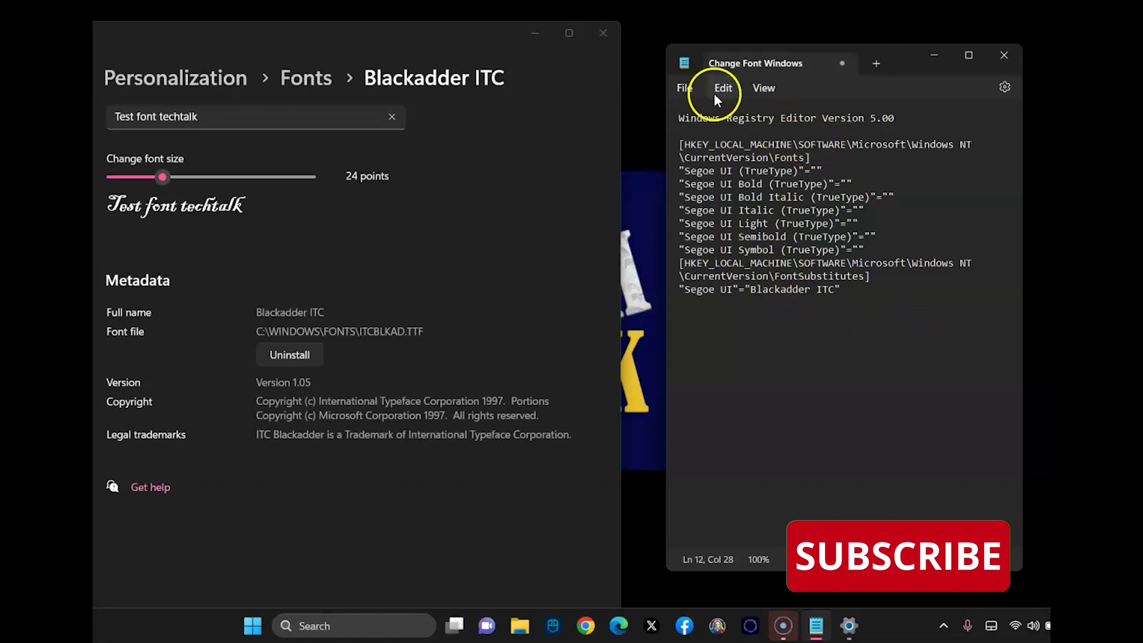
click(682, 88)
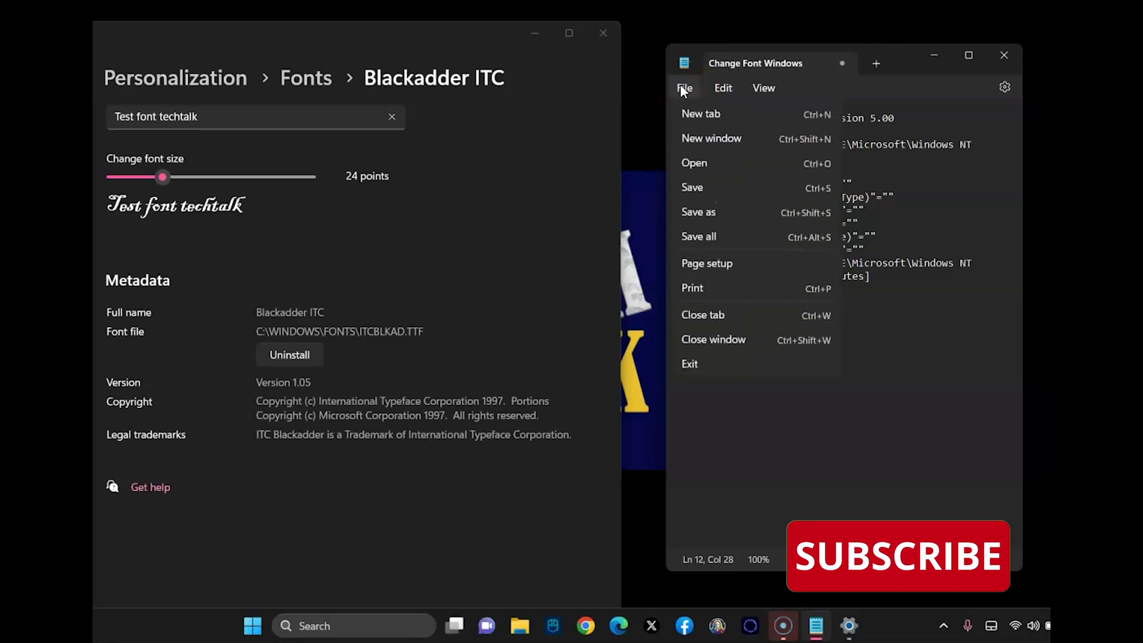
click(698, 212)
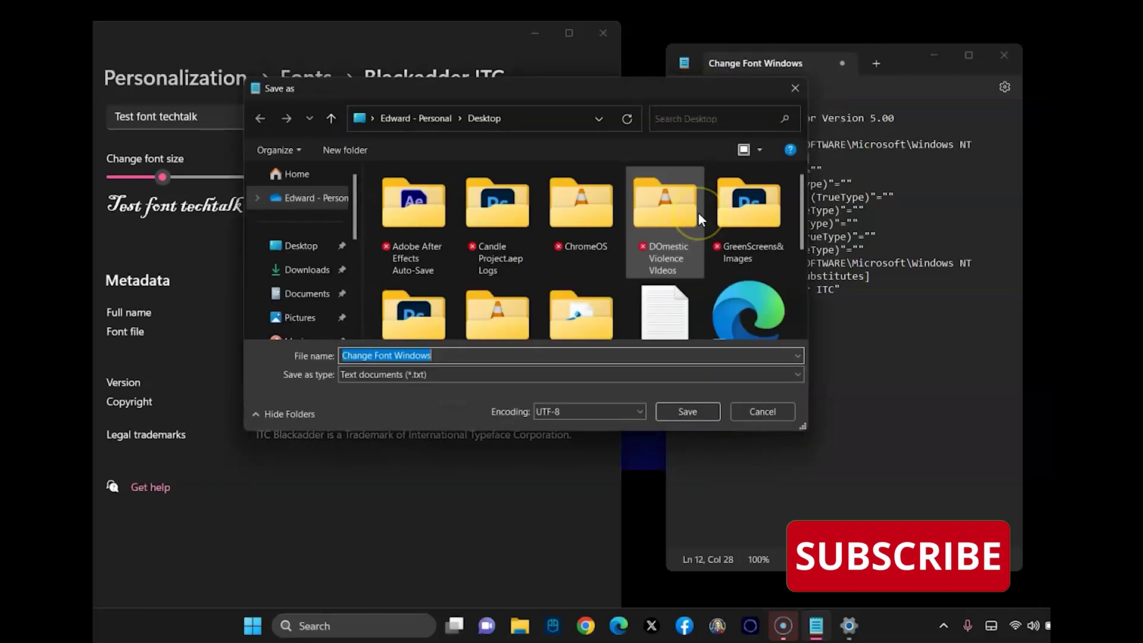
click(477, 358)
click(441, 355)
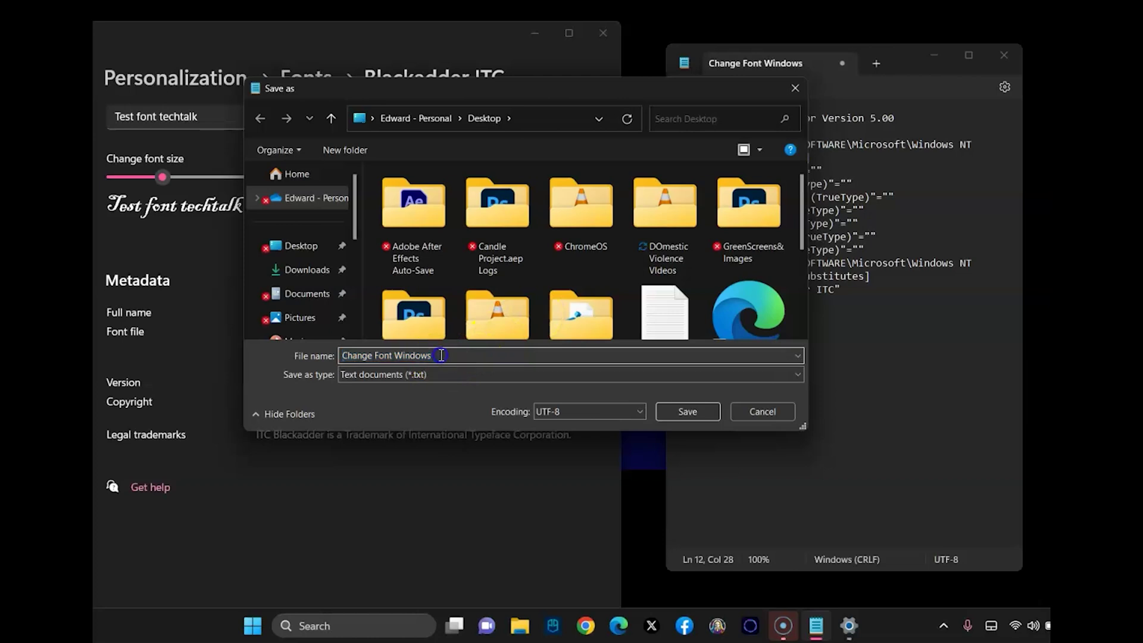
text(.reg)
click(700, 409)
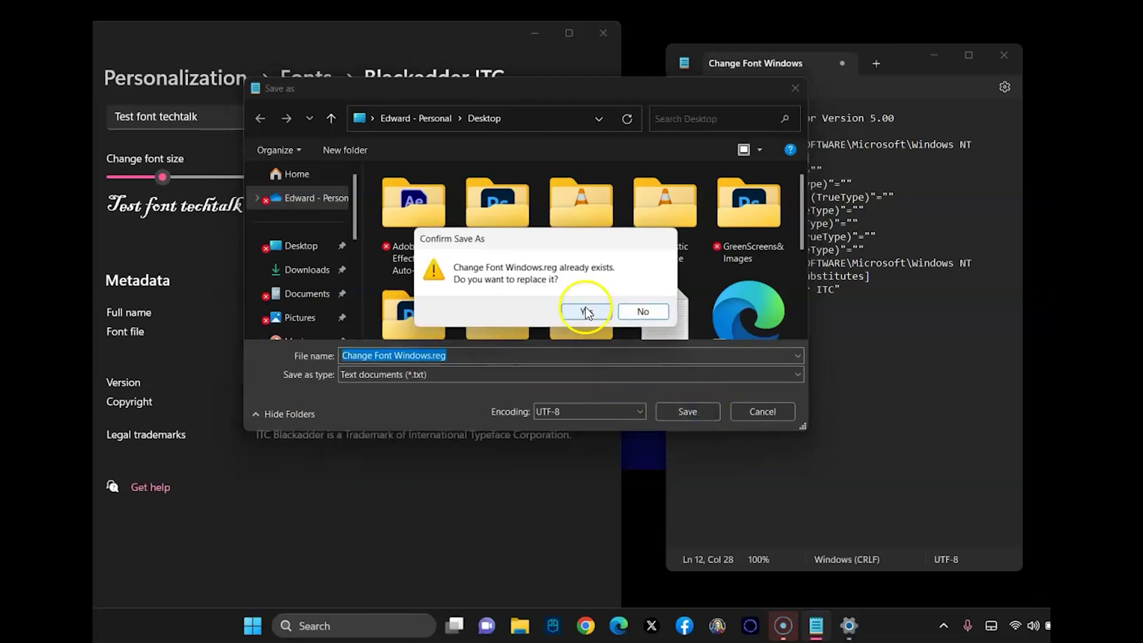
click(584, 309)
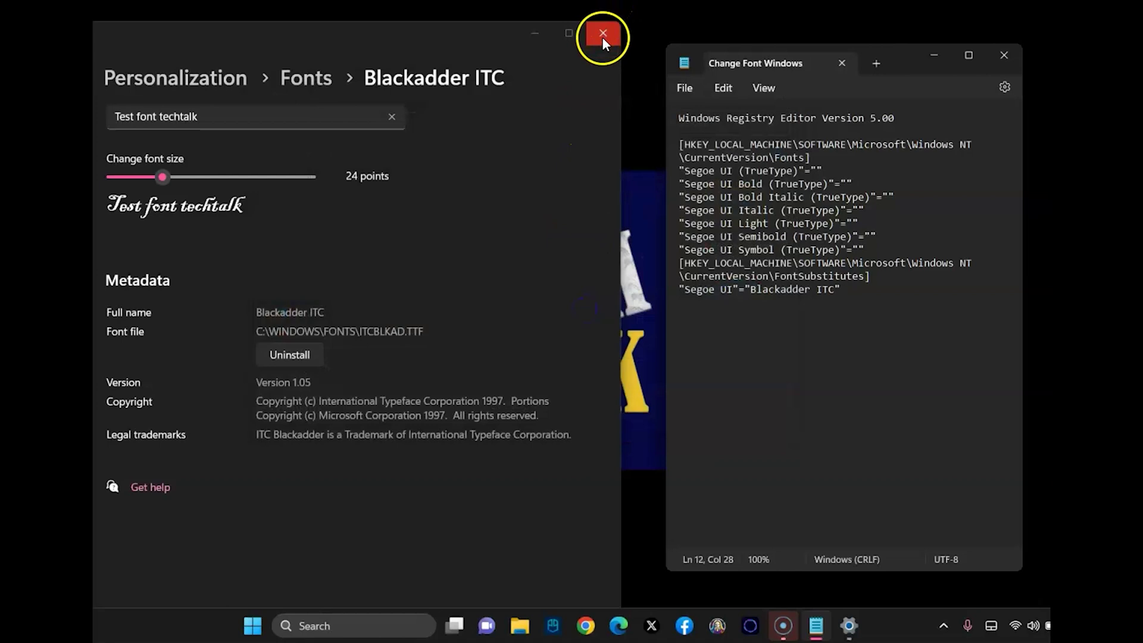
click(603, 35)
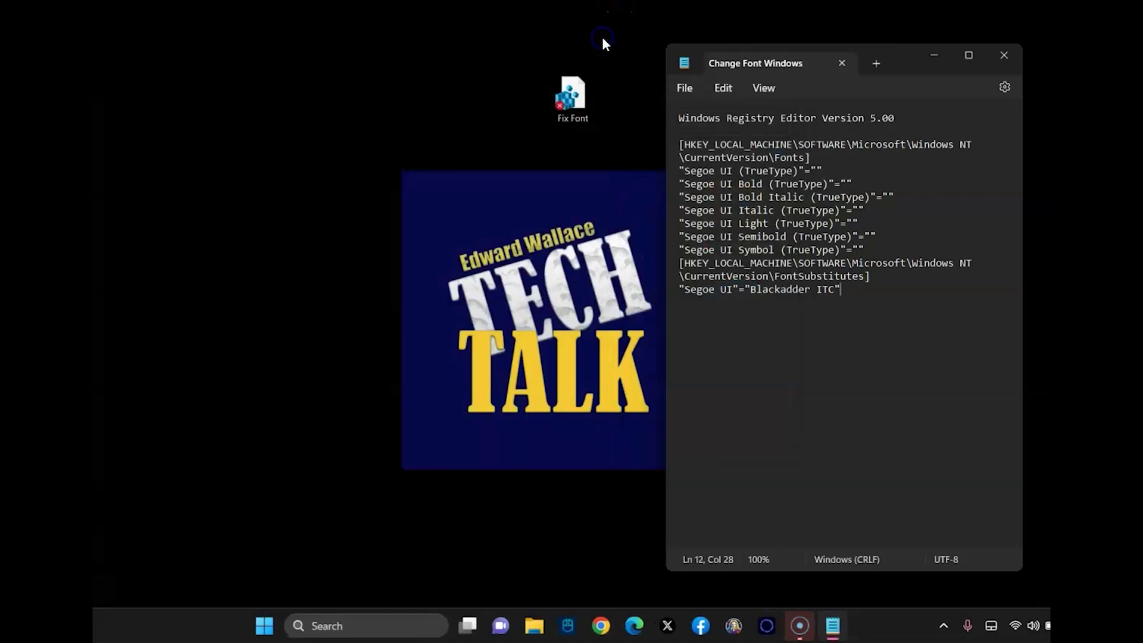
Close Notepad and merge Change Font Windows.reg into the registry, approving the warning and success message
click(1004, 60)
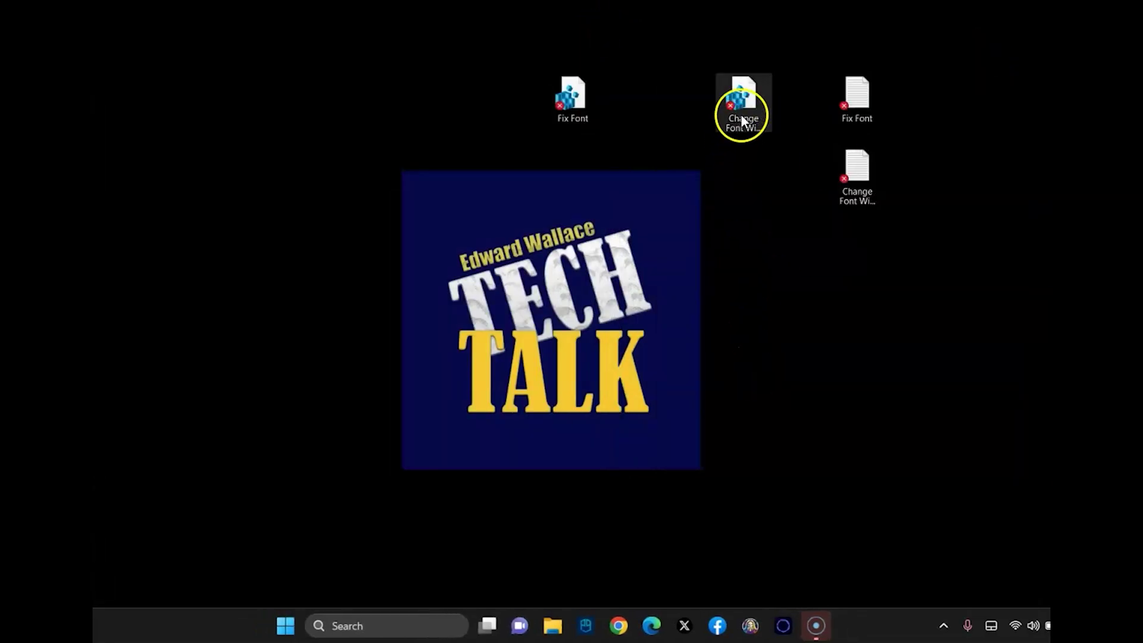
double_click(751, 89)
drag(754, 88, 662, 91)
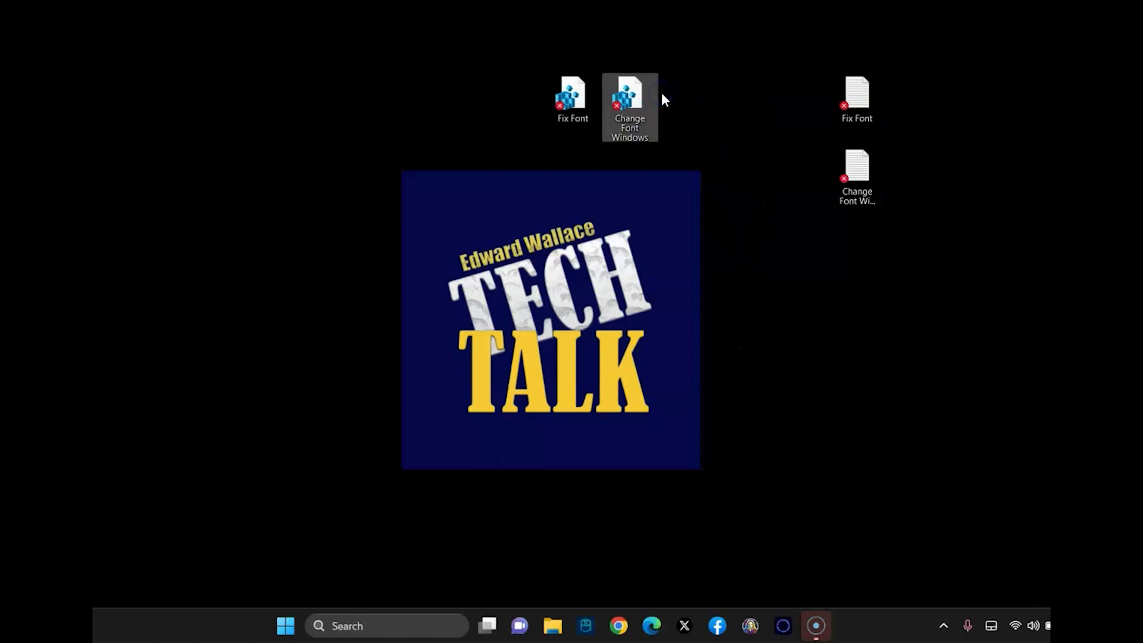
click(640, 102)
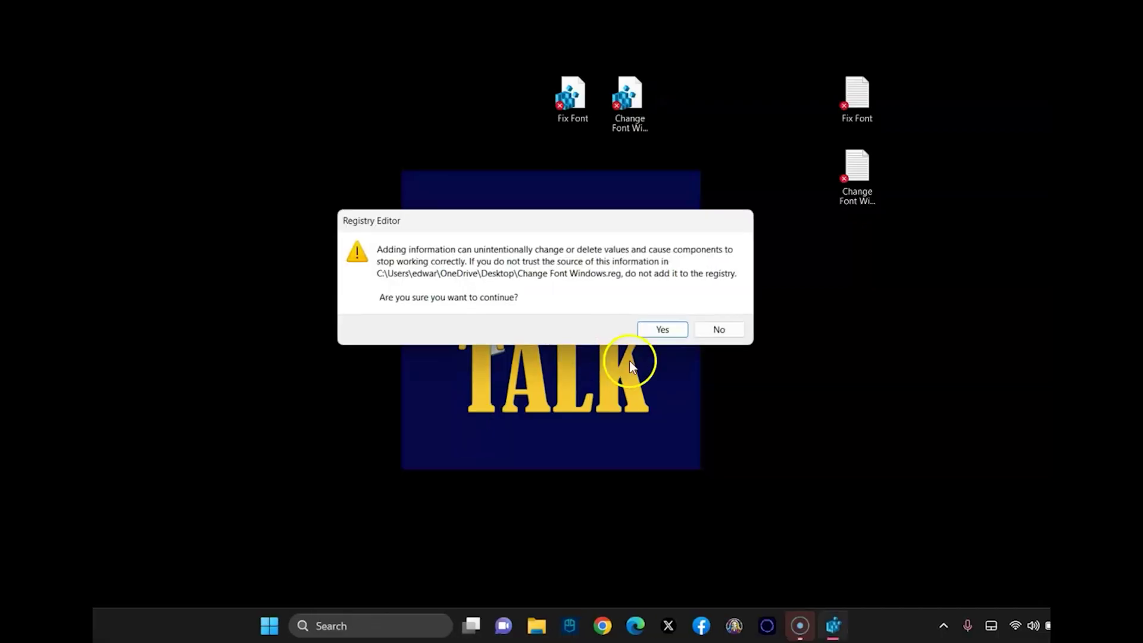
click(658, 329)
click(732, 311)
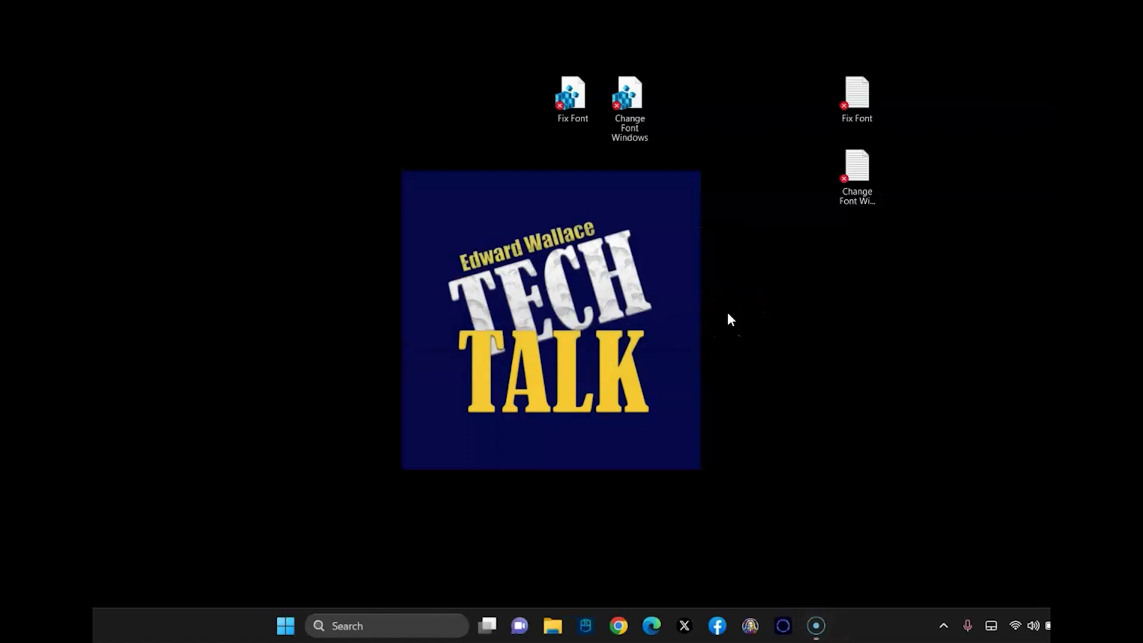
Restart Windows so the desktop icon labels render in Blackadder ITC
click(635, 387)
click(356, 512)
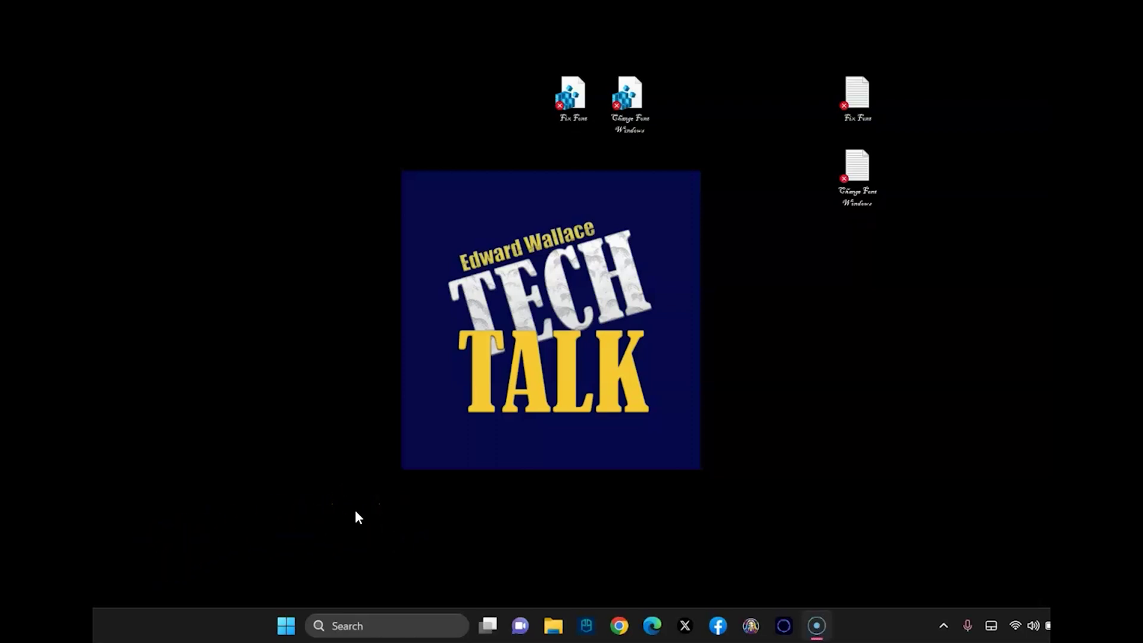